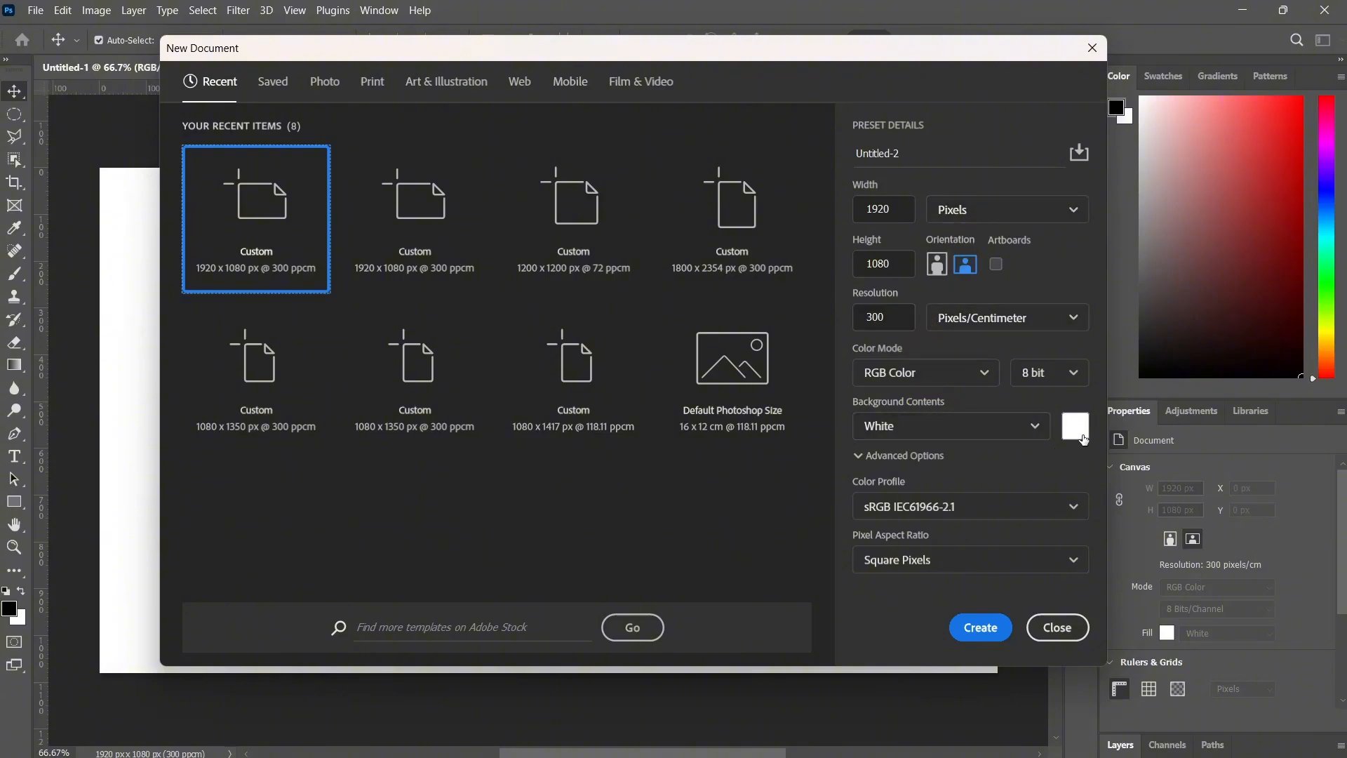
Dismiss the new document setup and add a solid colour fill layer in cyan #00fff6 above the white background
click(1090, 49)
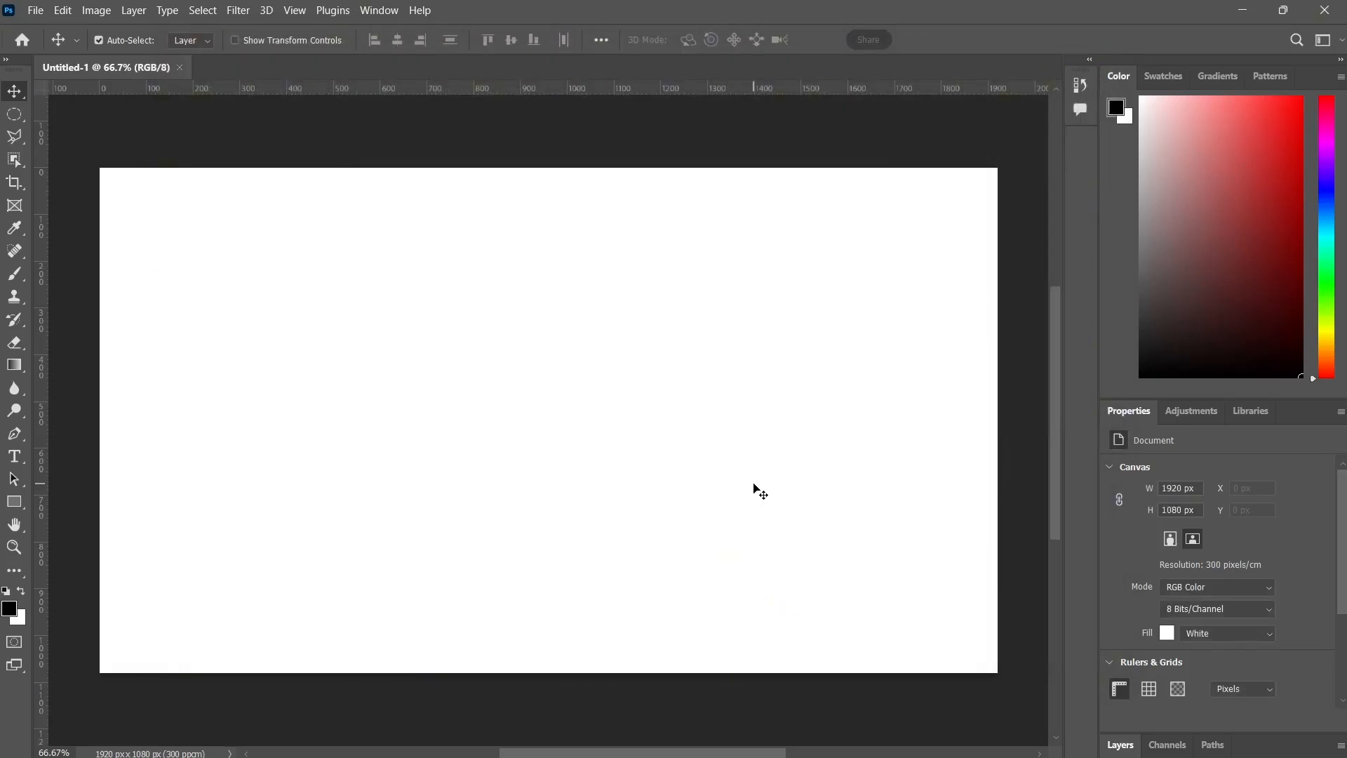
click(1120, 745)
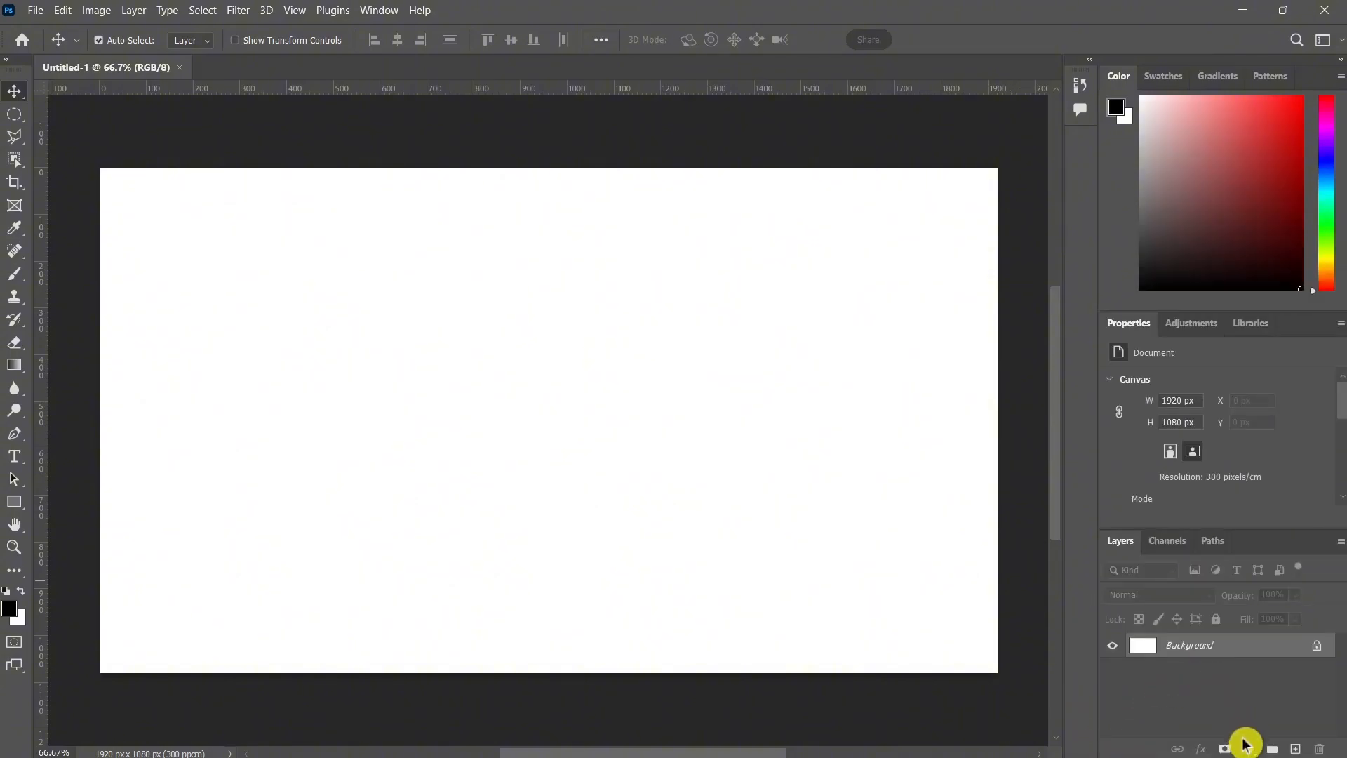
click(1250, 748)
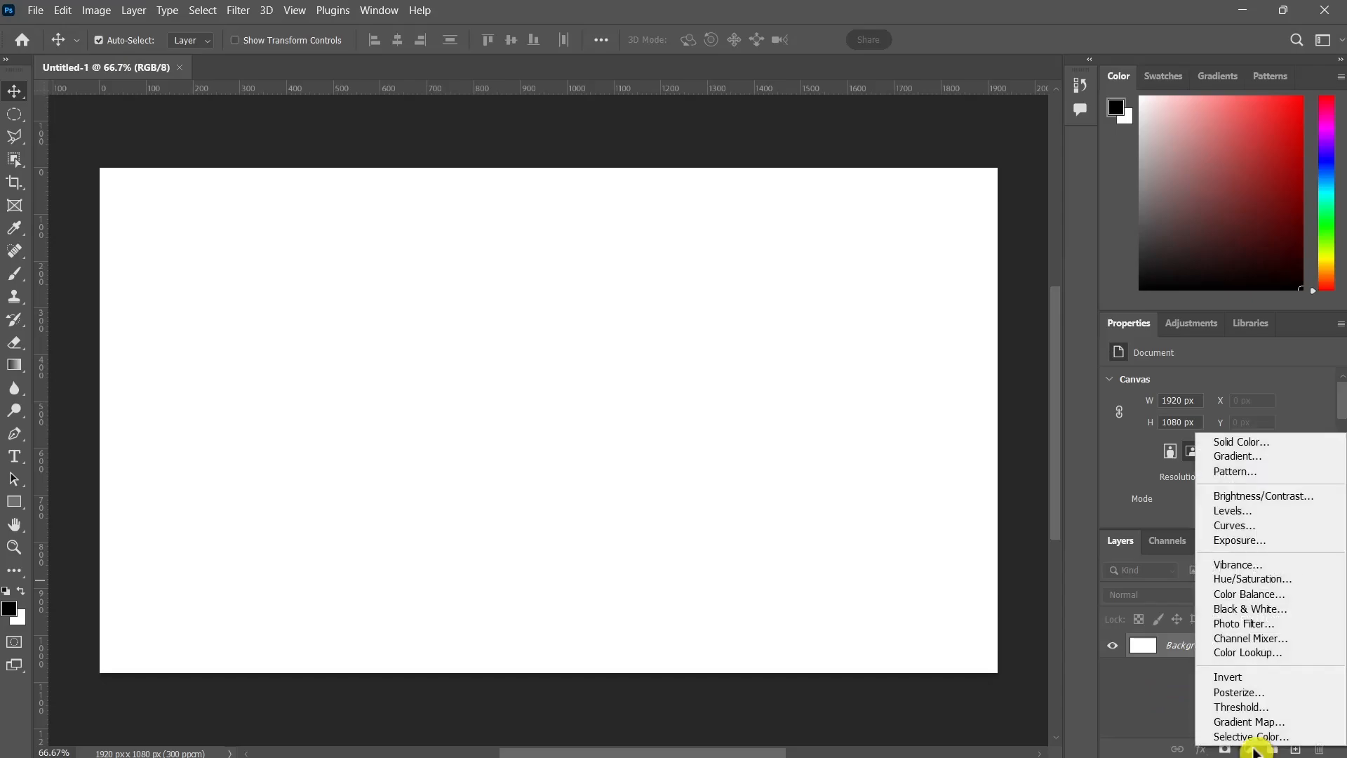
click(1245, 441)
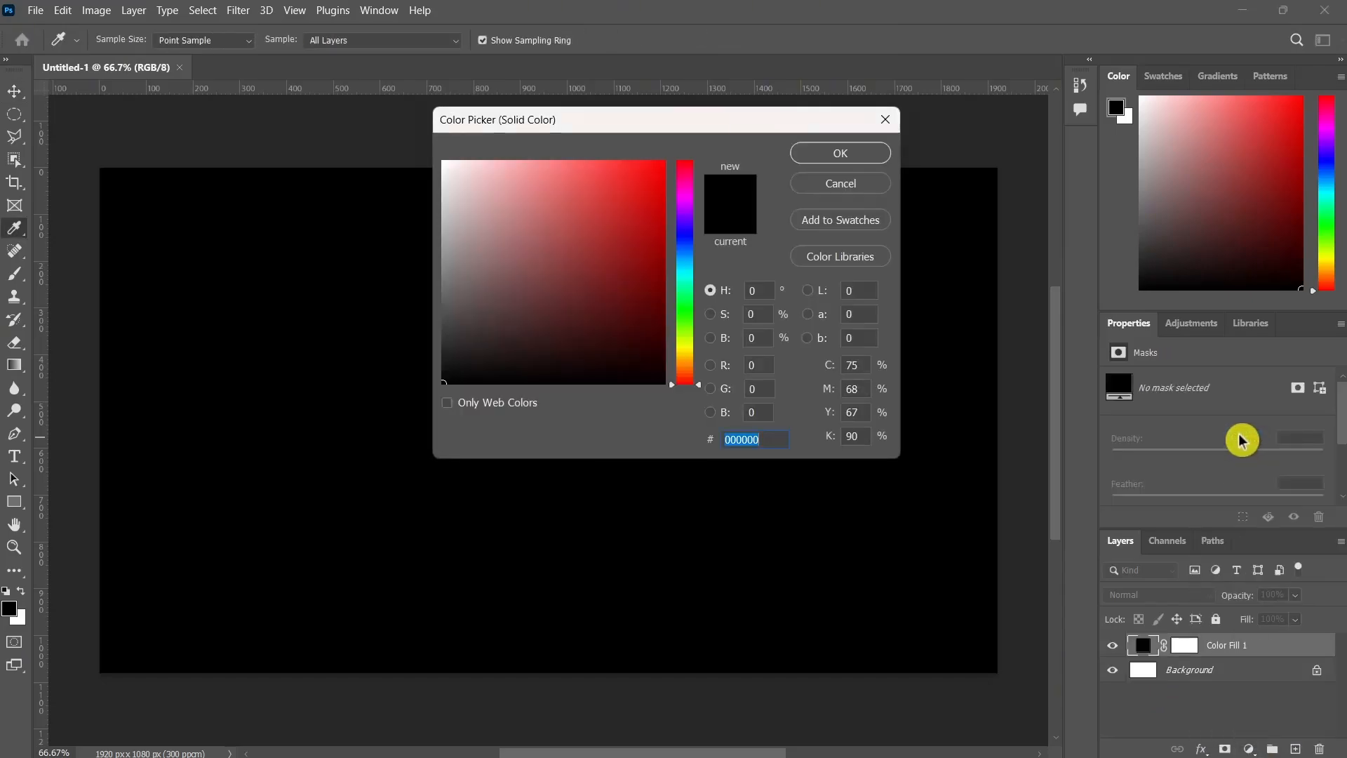
drag(695, 261, 685, 278)
drag(653, 172, 673, 141)
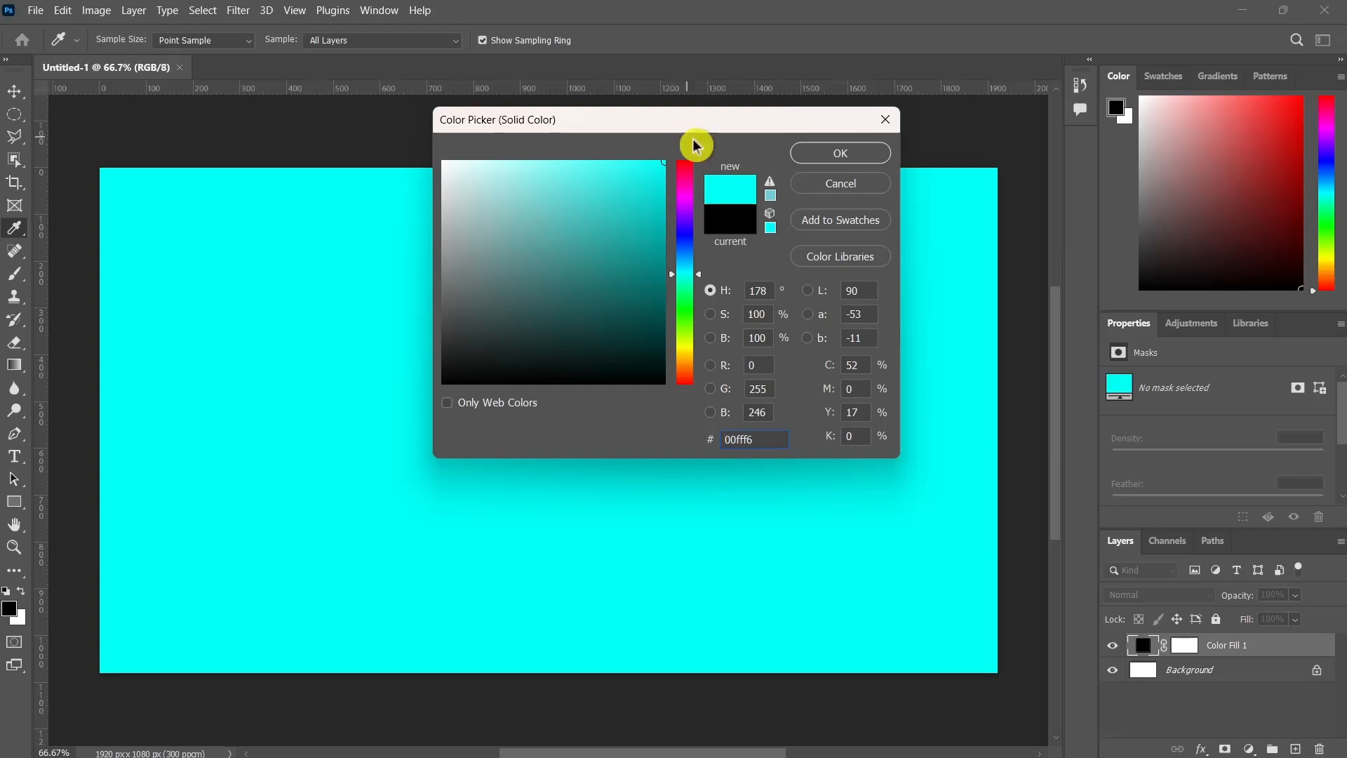
click(839, 155)
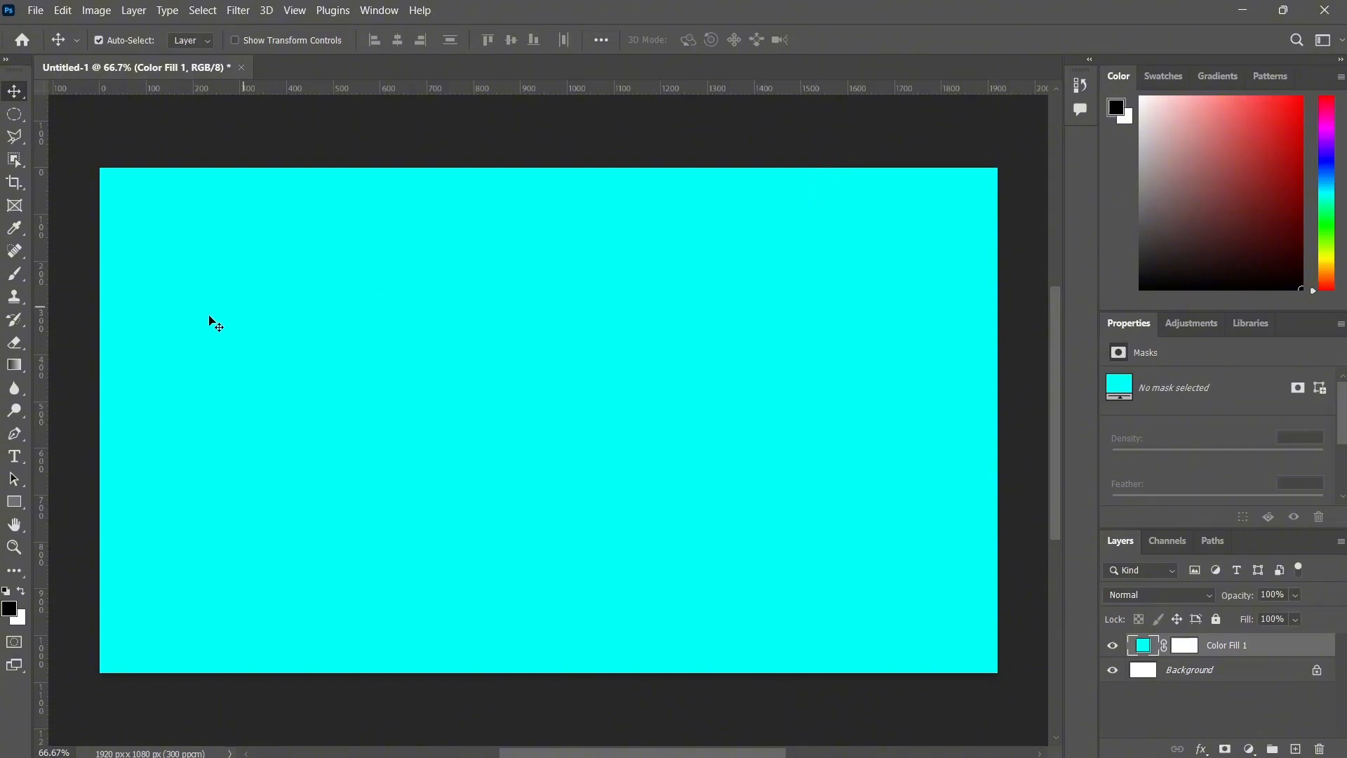
Add the horizontal text "QUICK" near the middle of the canvas
click(14, 457)
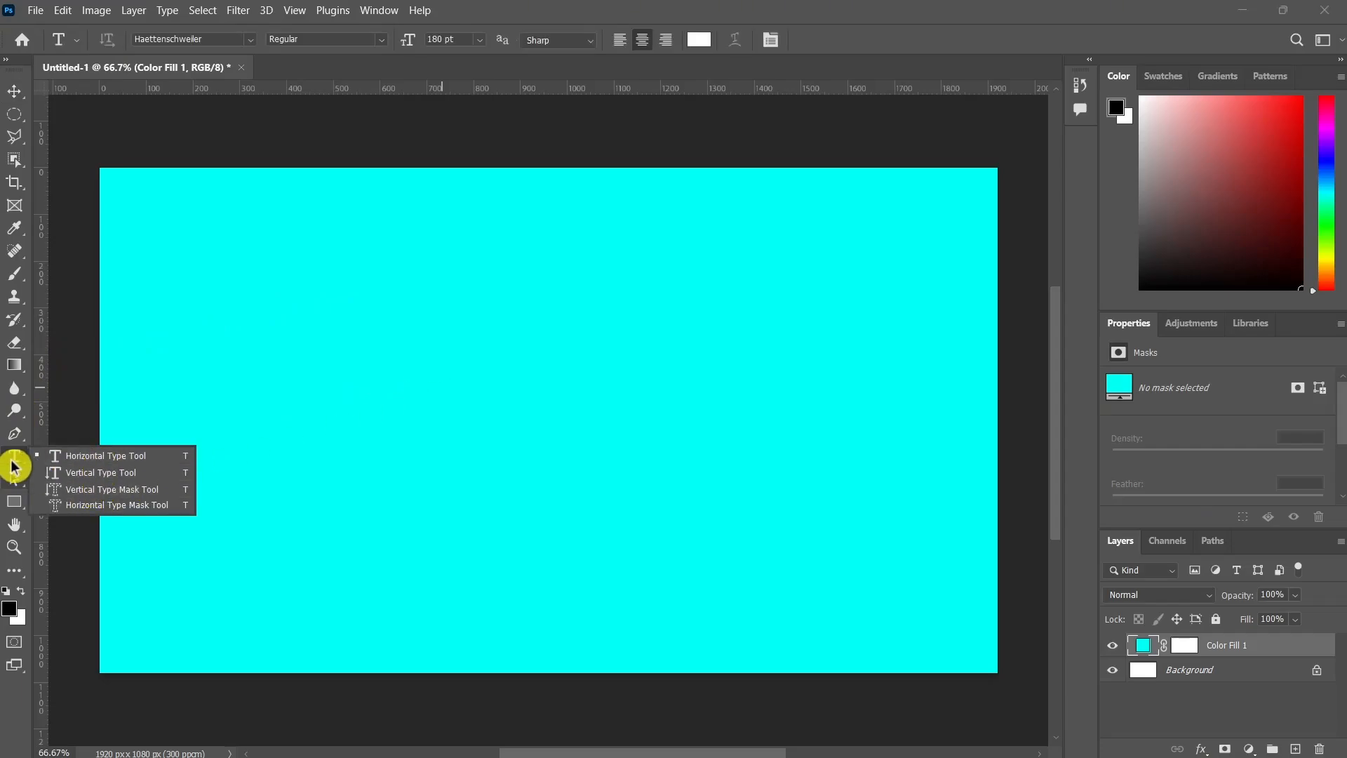
click(105, 456)
click(539, 383)
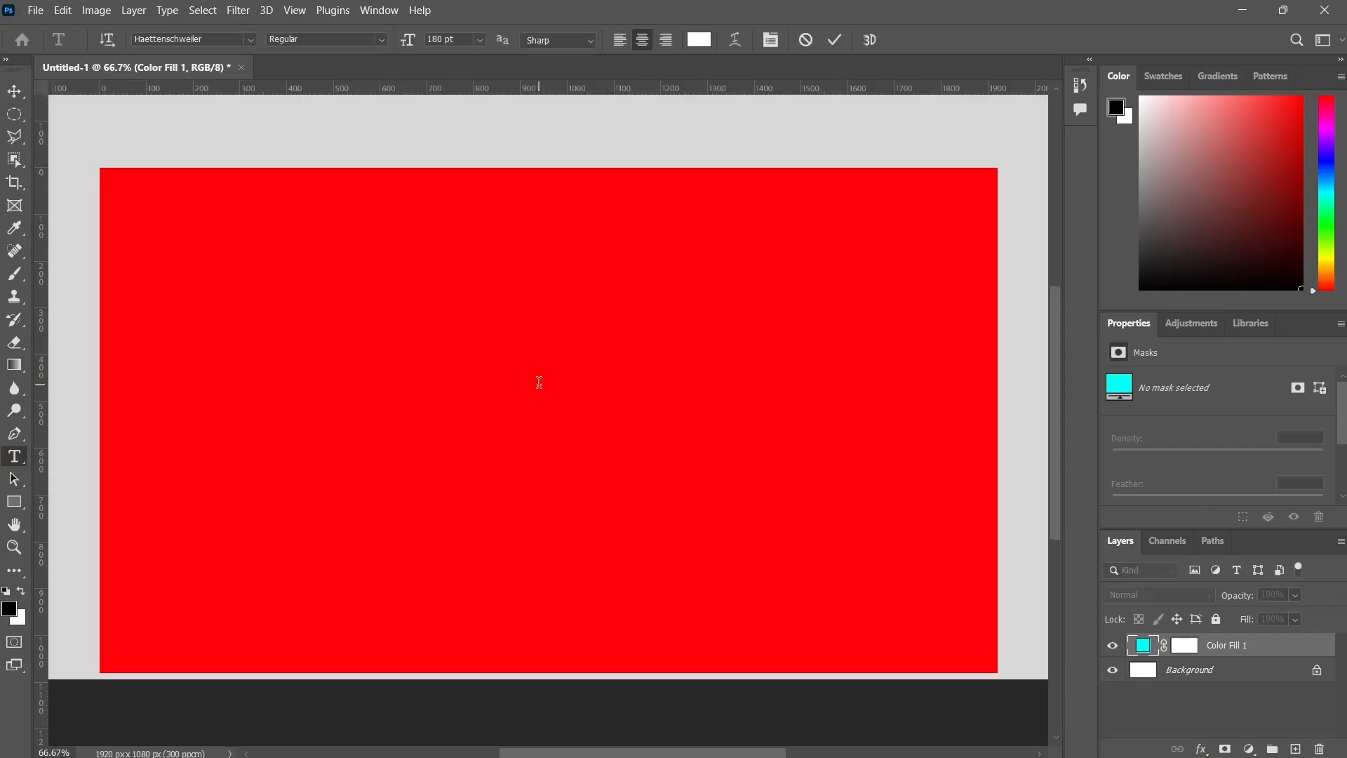
text(QUI)
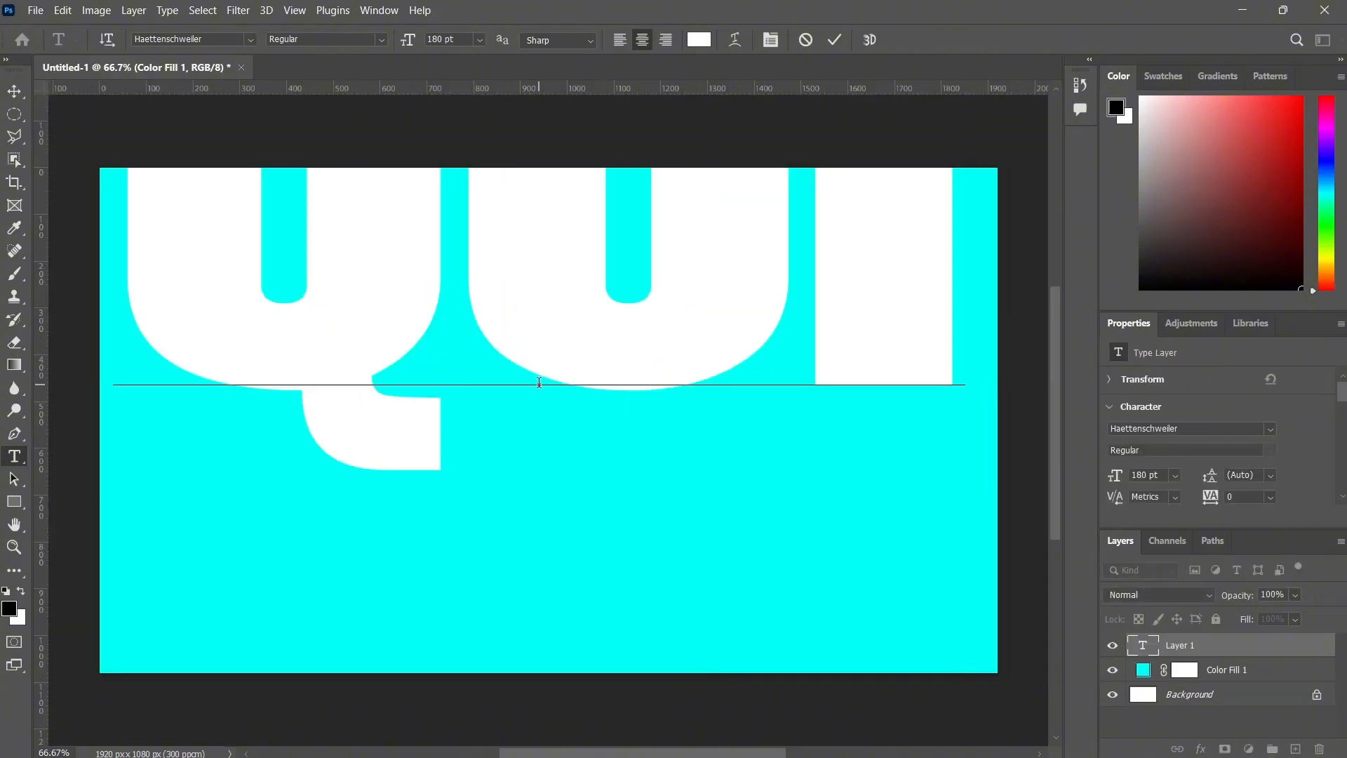
text(CK)
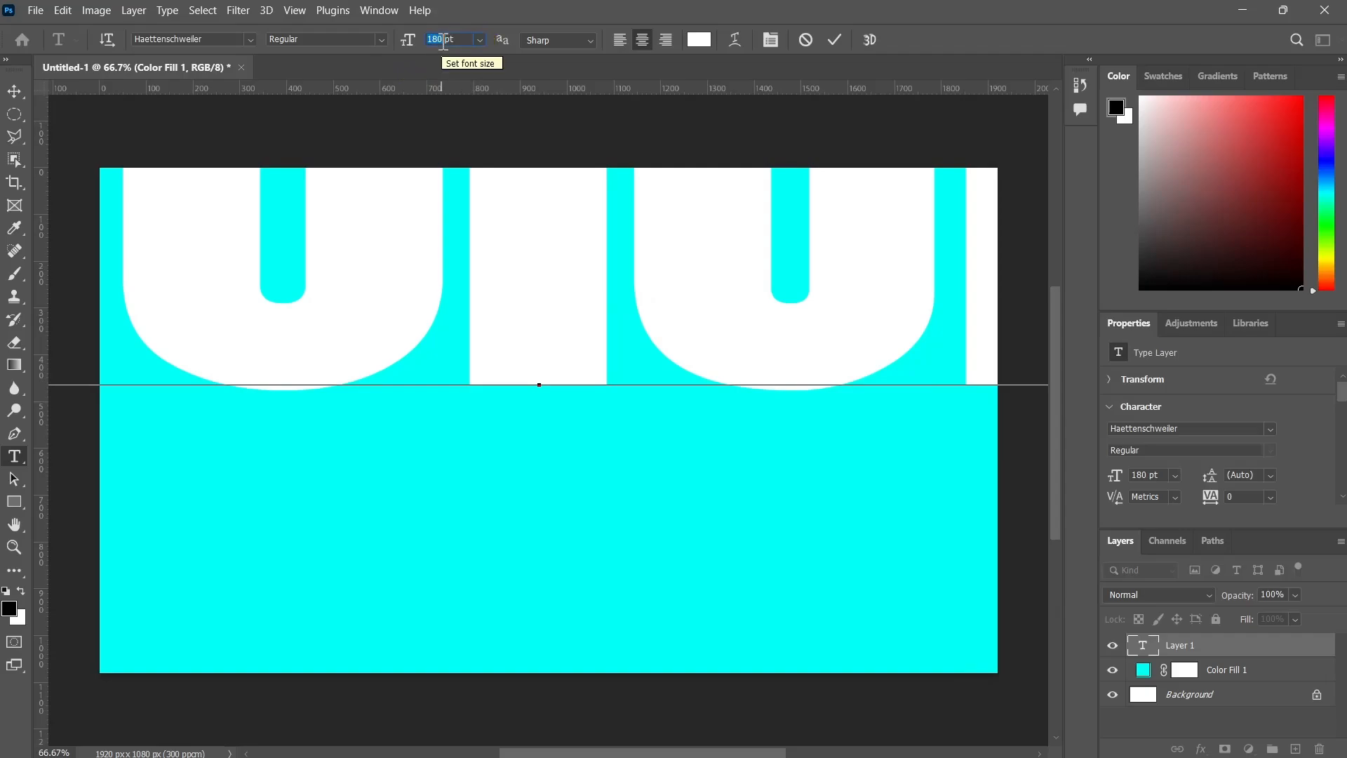
Set the font size of the whole QUICK text to 20 pt
text(20)
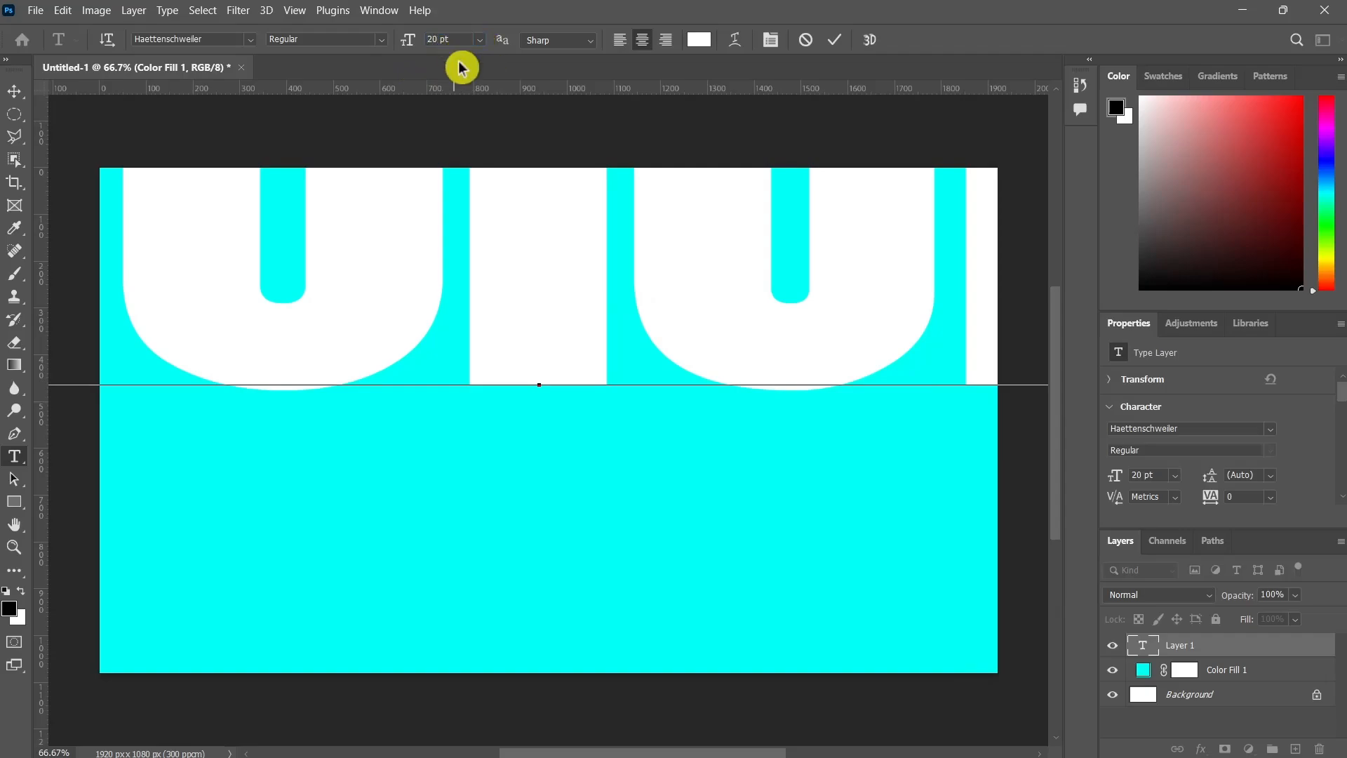
click(559, 332)
key(ctrl+a)
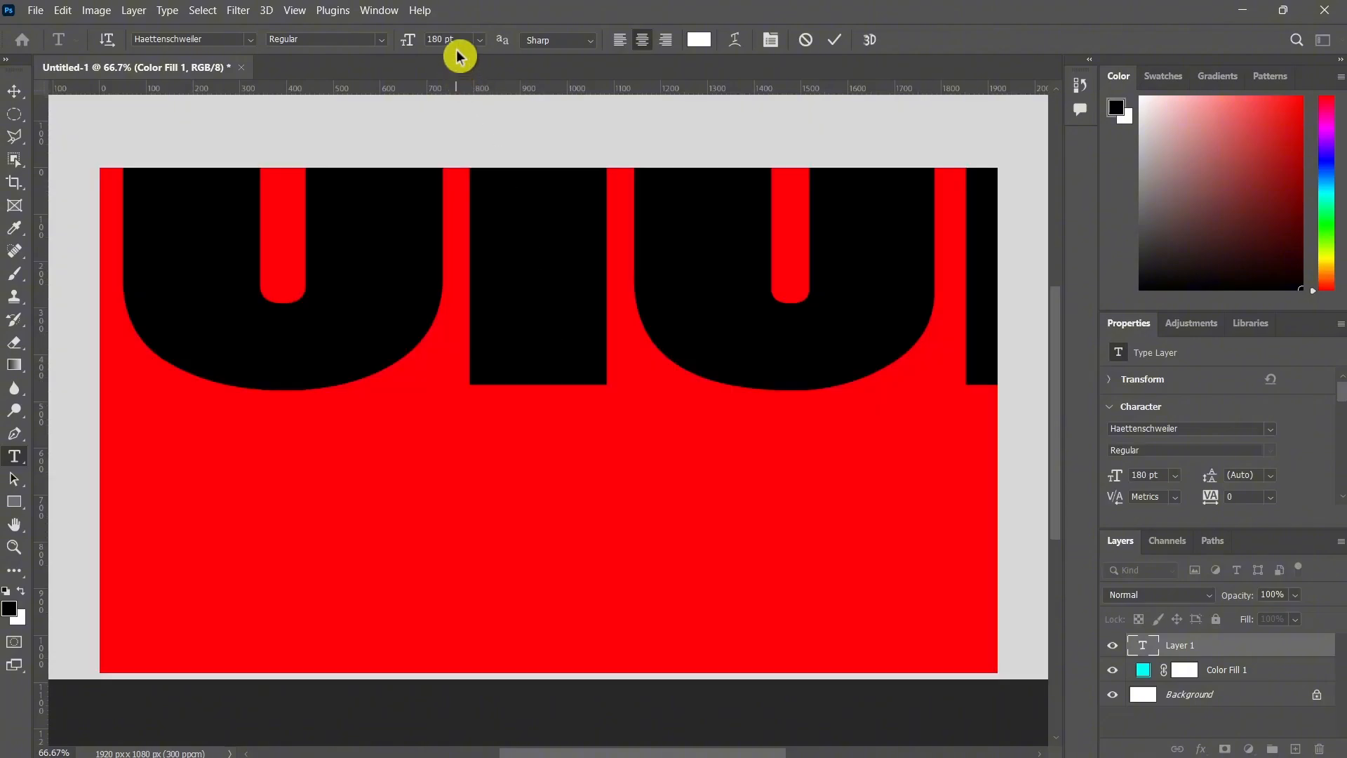
text(20)
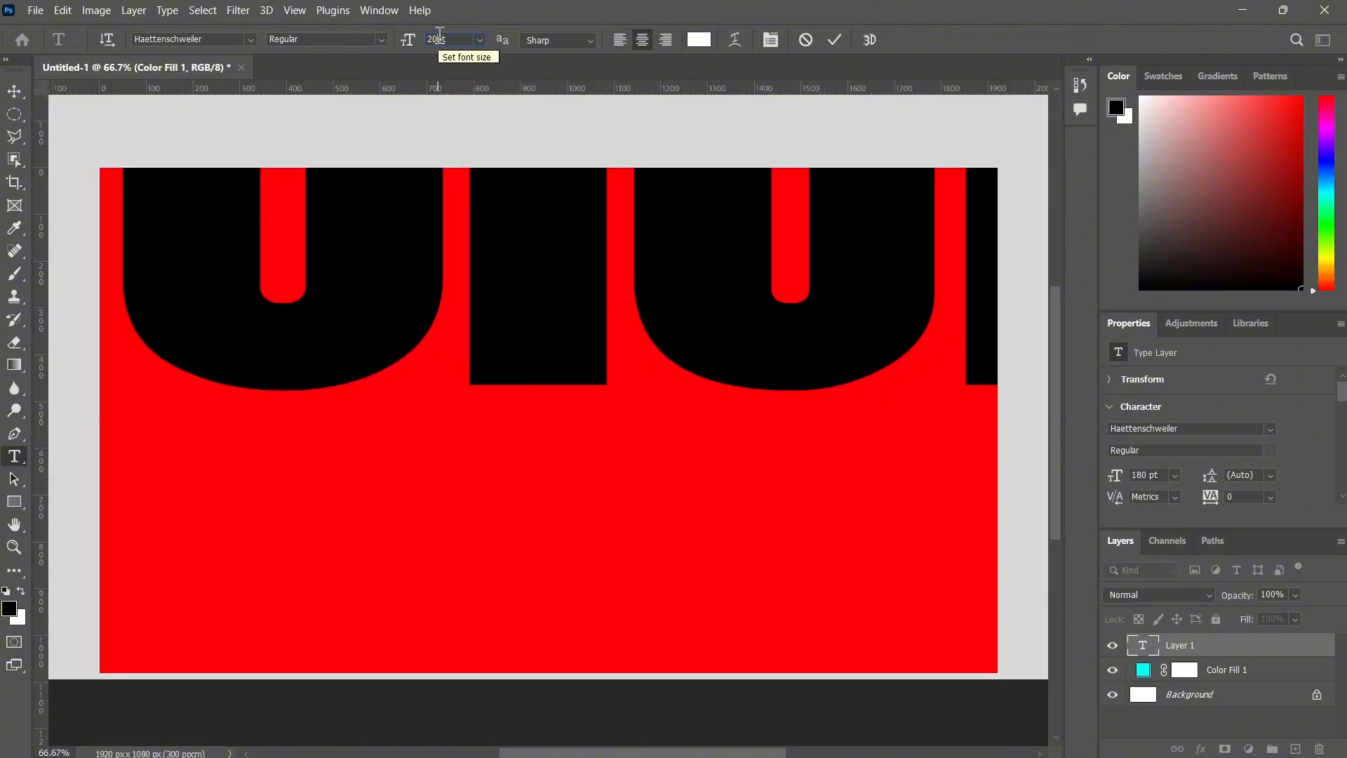
key(Return)
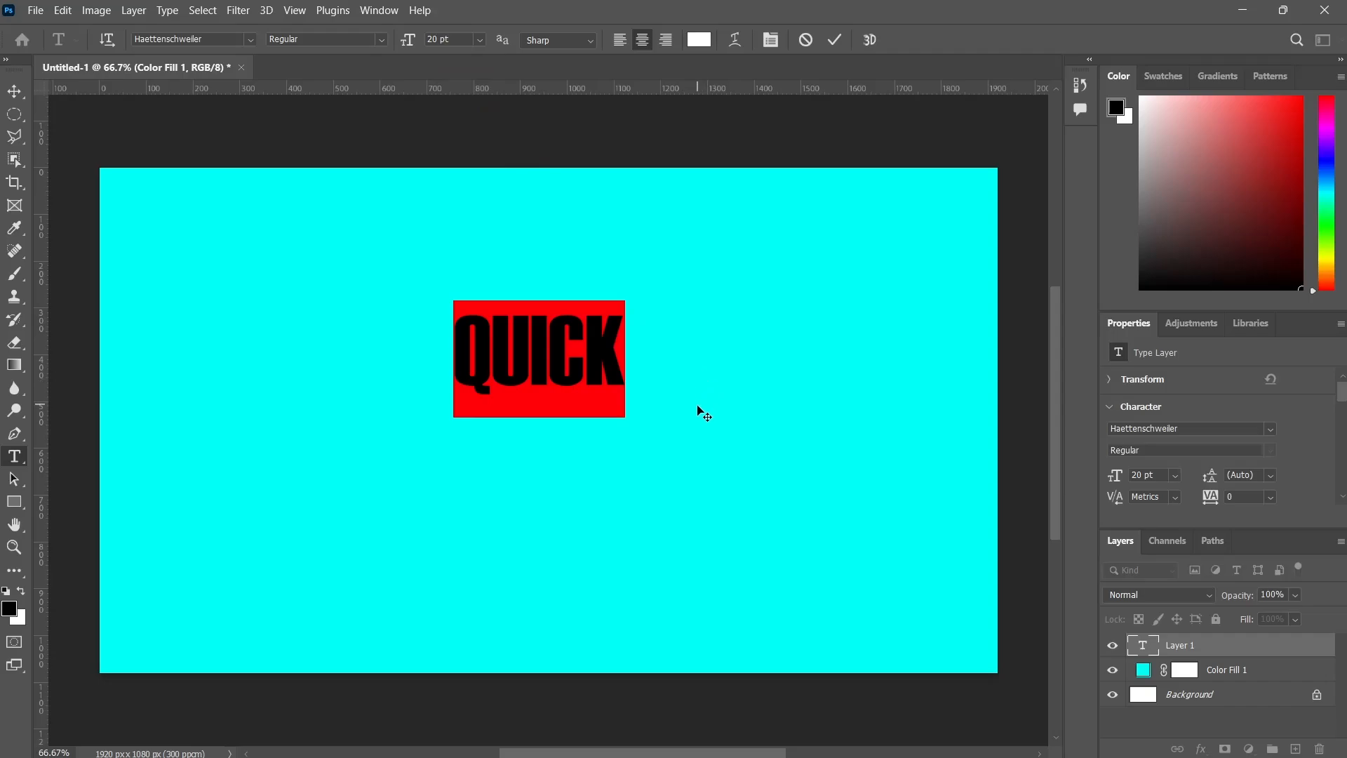
Move the QUICK text to the centre of the canvas
click(494, 356)
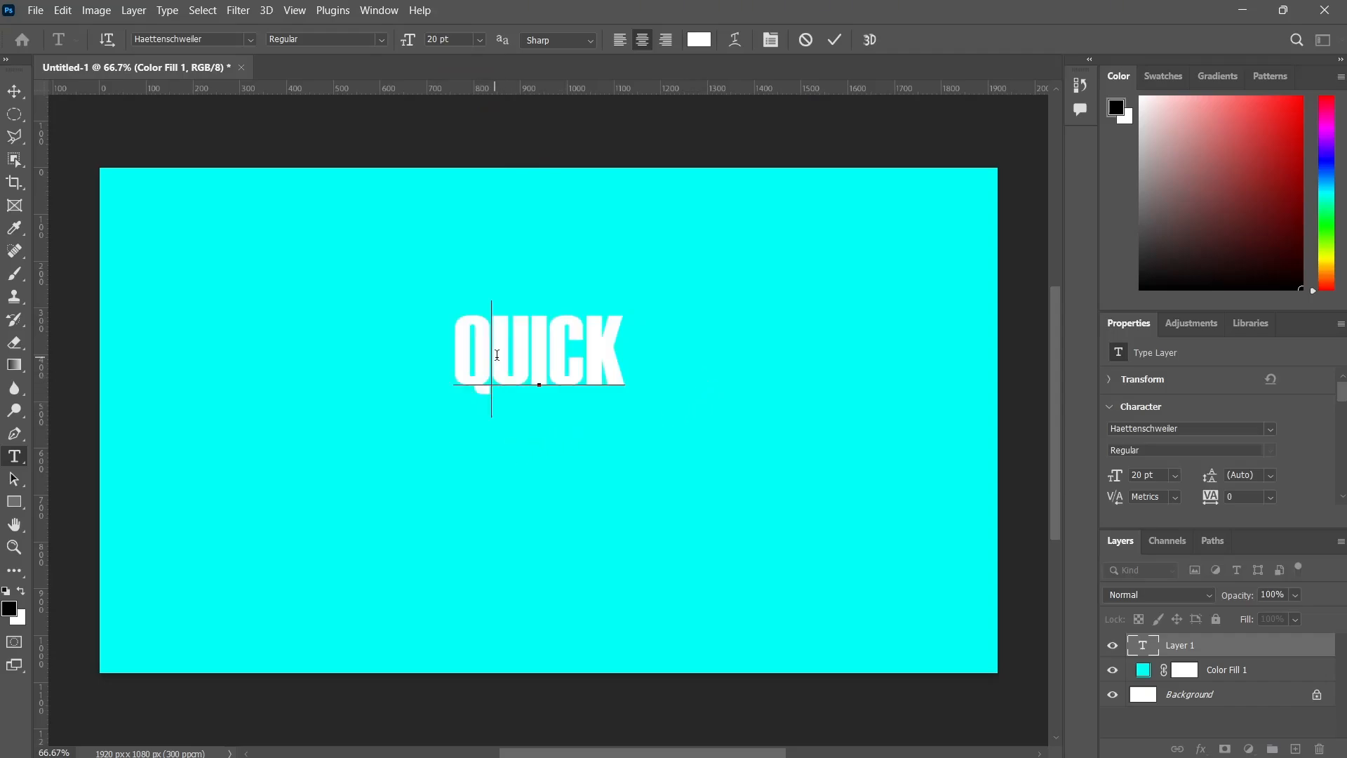
click(630, 325)
key(ctrl+a)
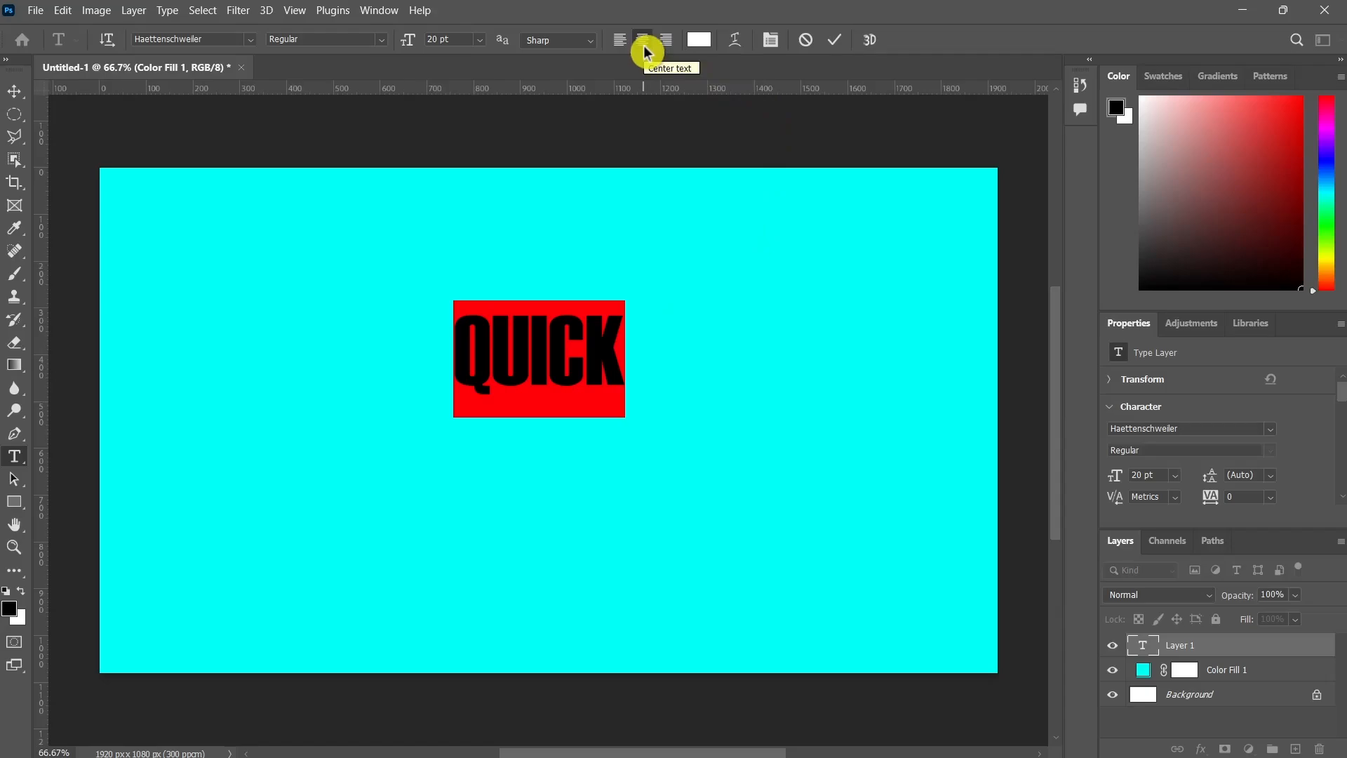
click(208, 11)
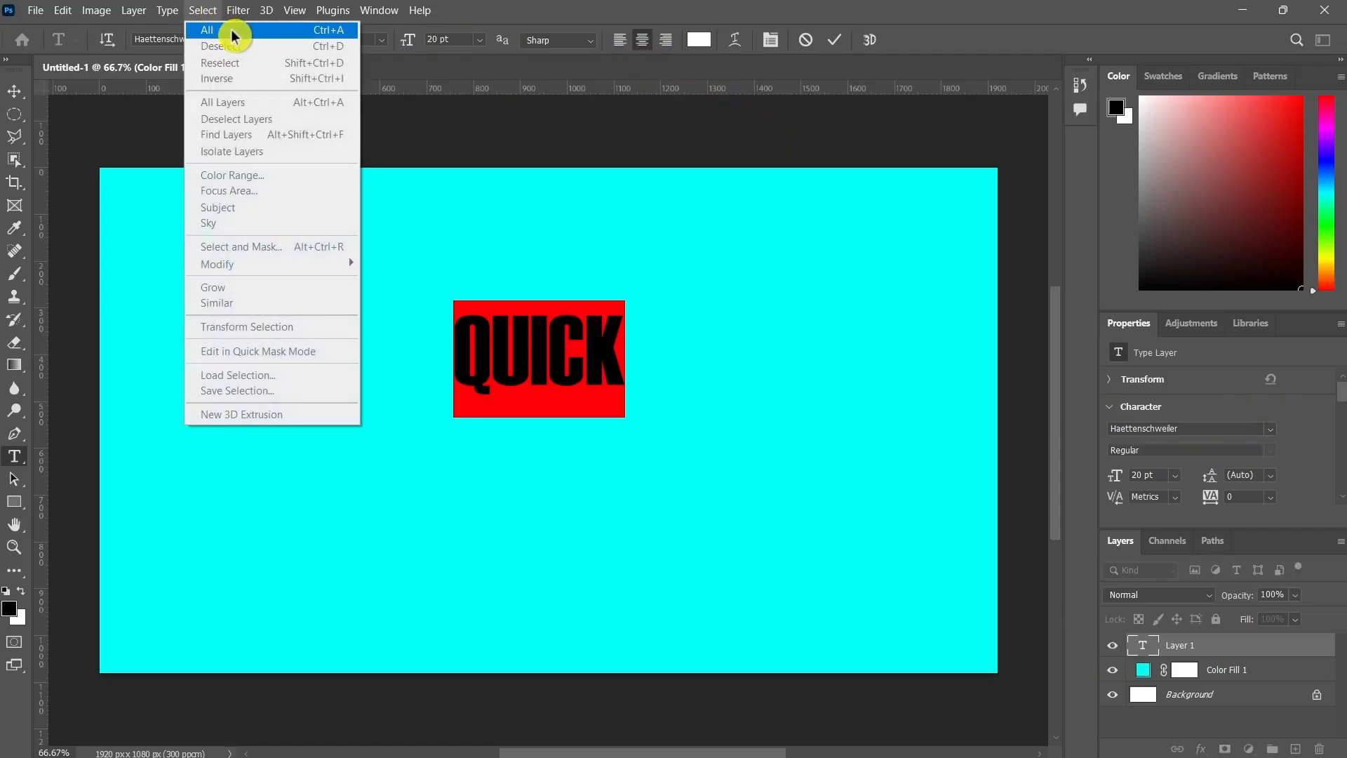
click(231, 30)
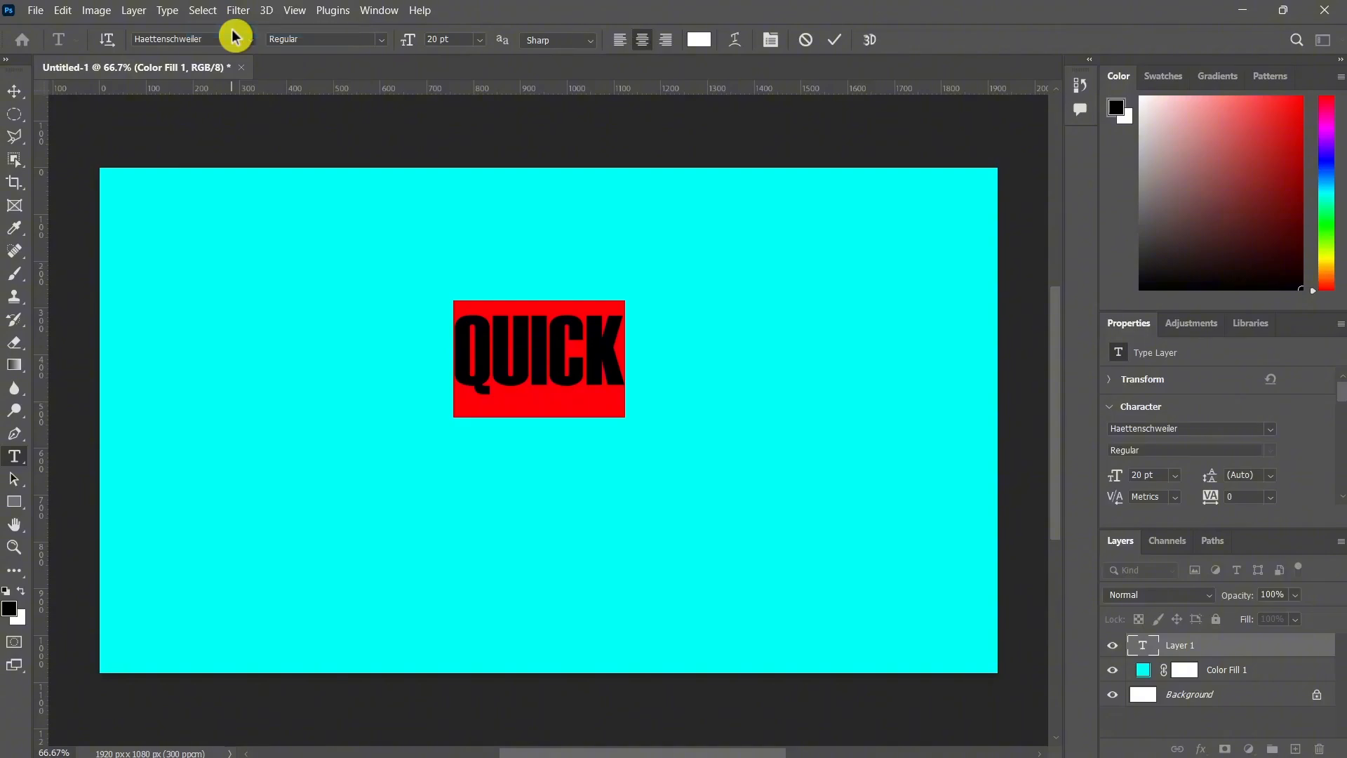
click(14, 91)
drag(530, 334, 542, 414)
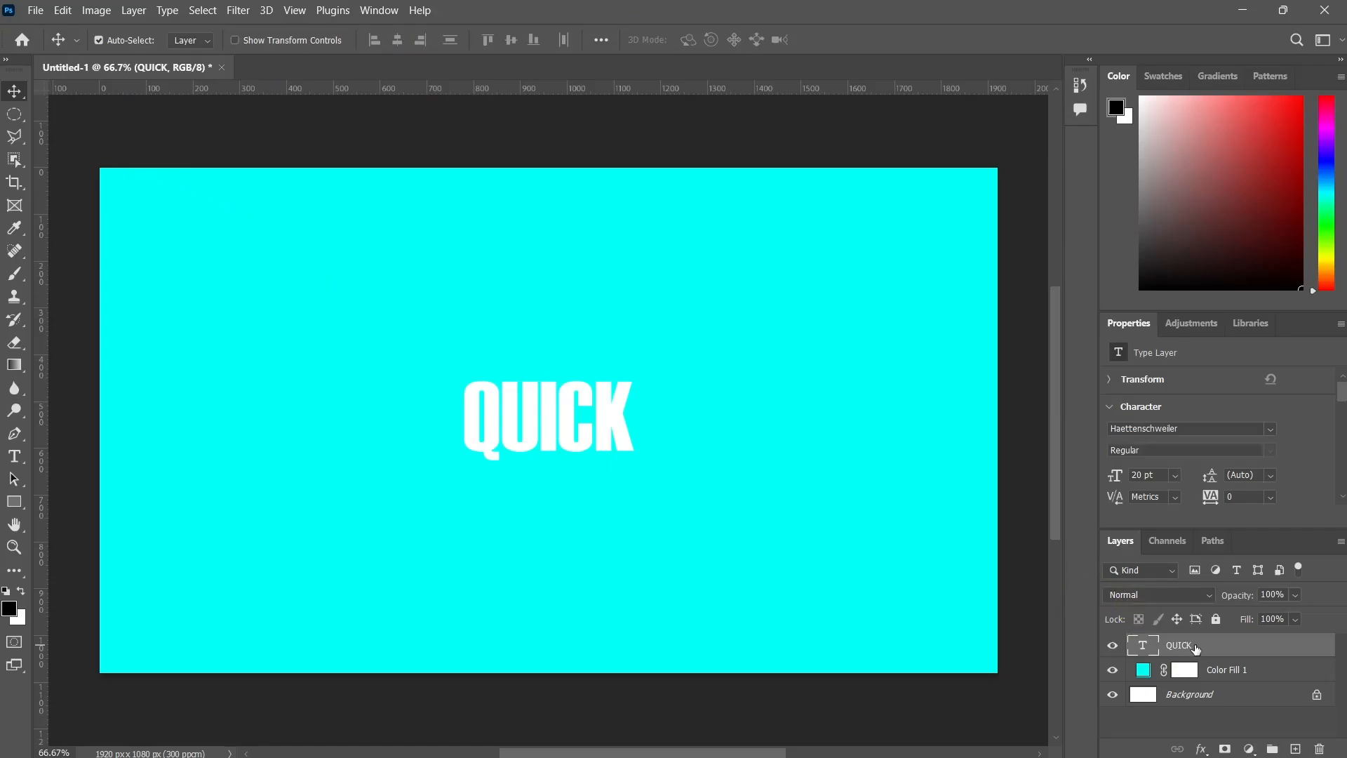
Scale the QUICK text up to about 217% and centre it on the canvas at X 960 px, Y 540 px
key(ctrl+t)
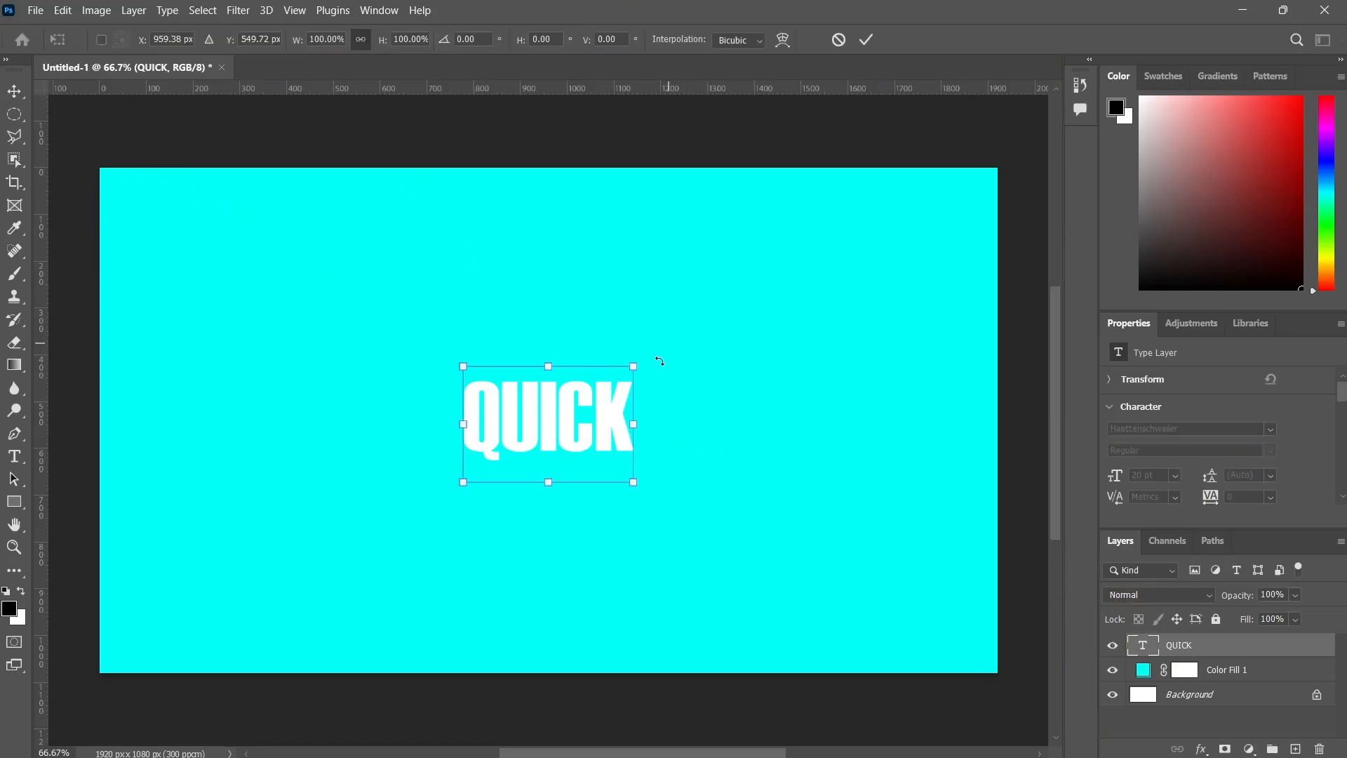
drag(634, 481, 833, 615)
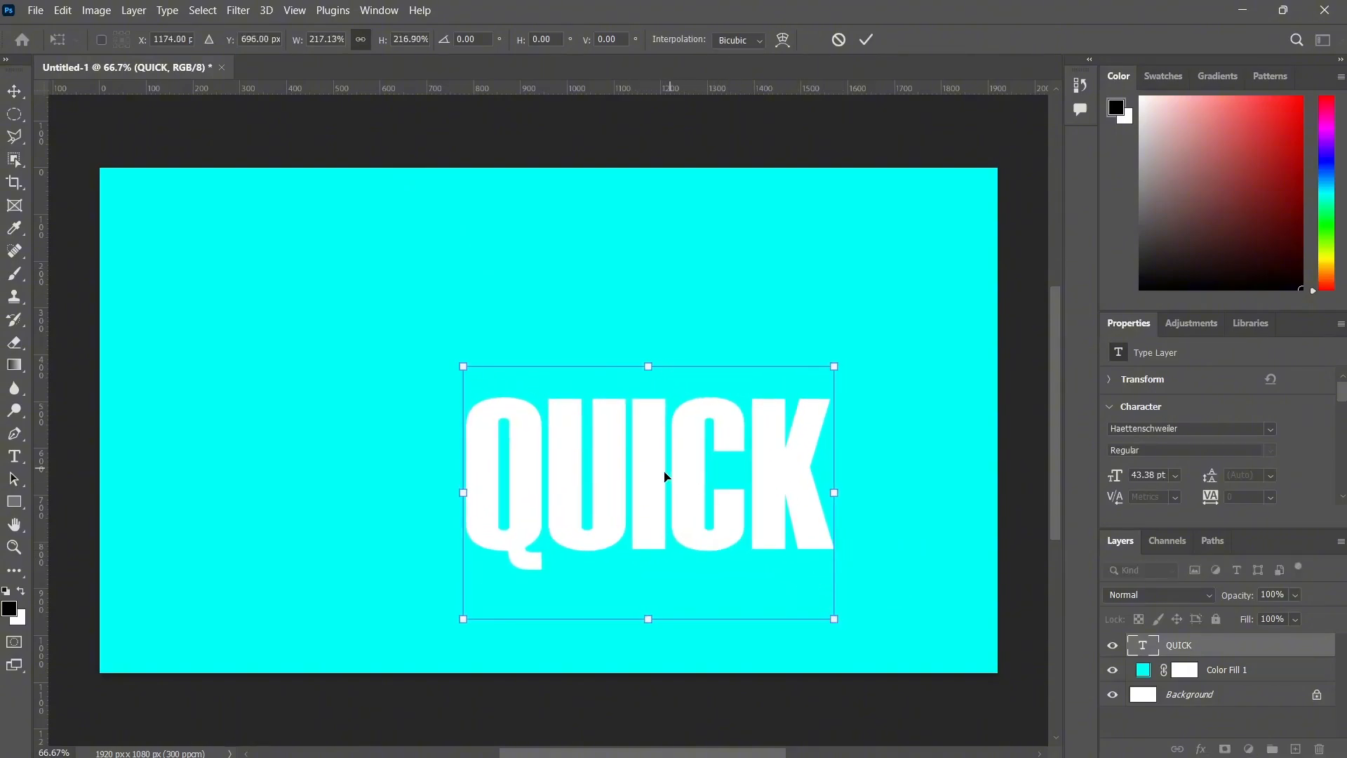
drag(665, 475, 555, 418)
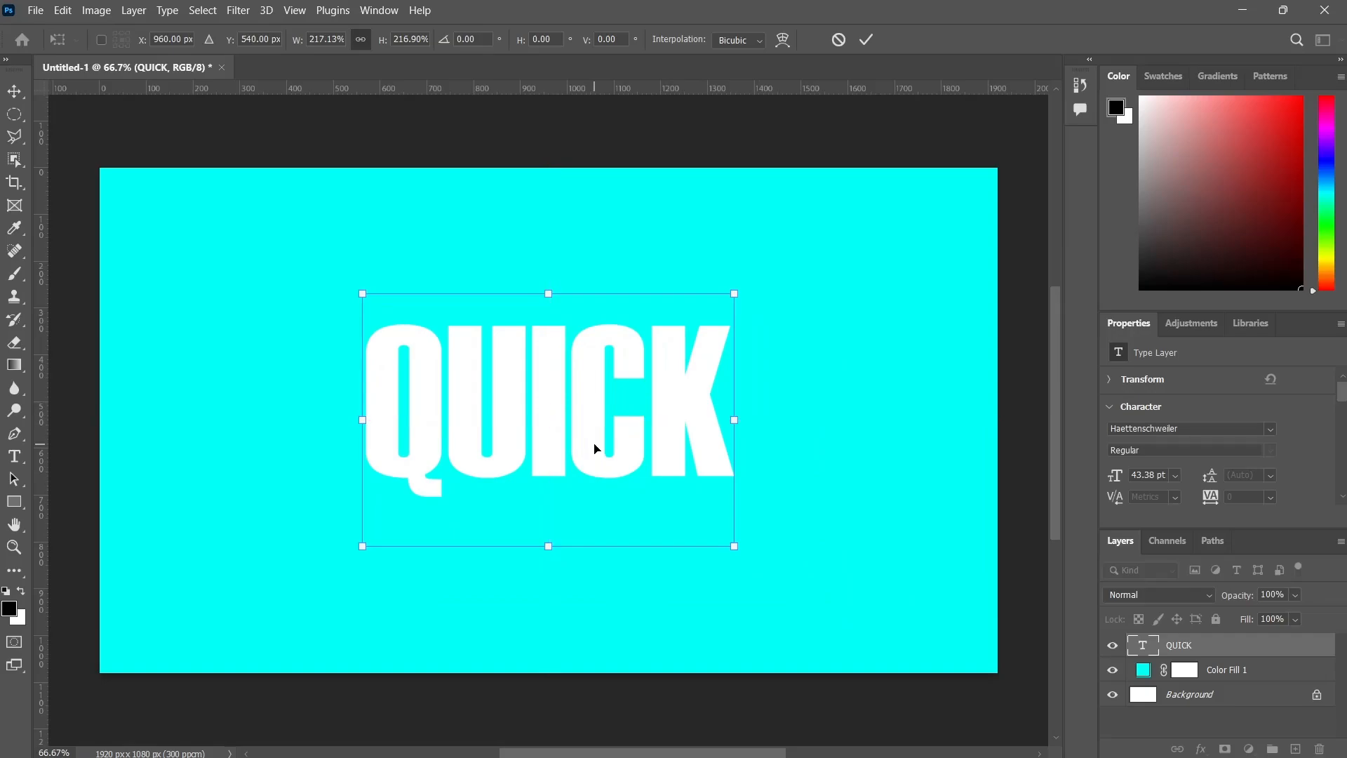
click(202, 10)
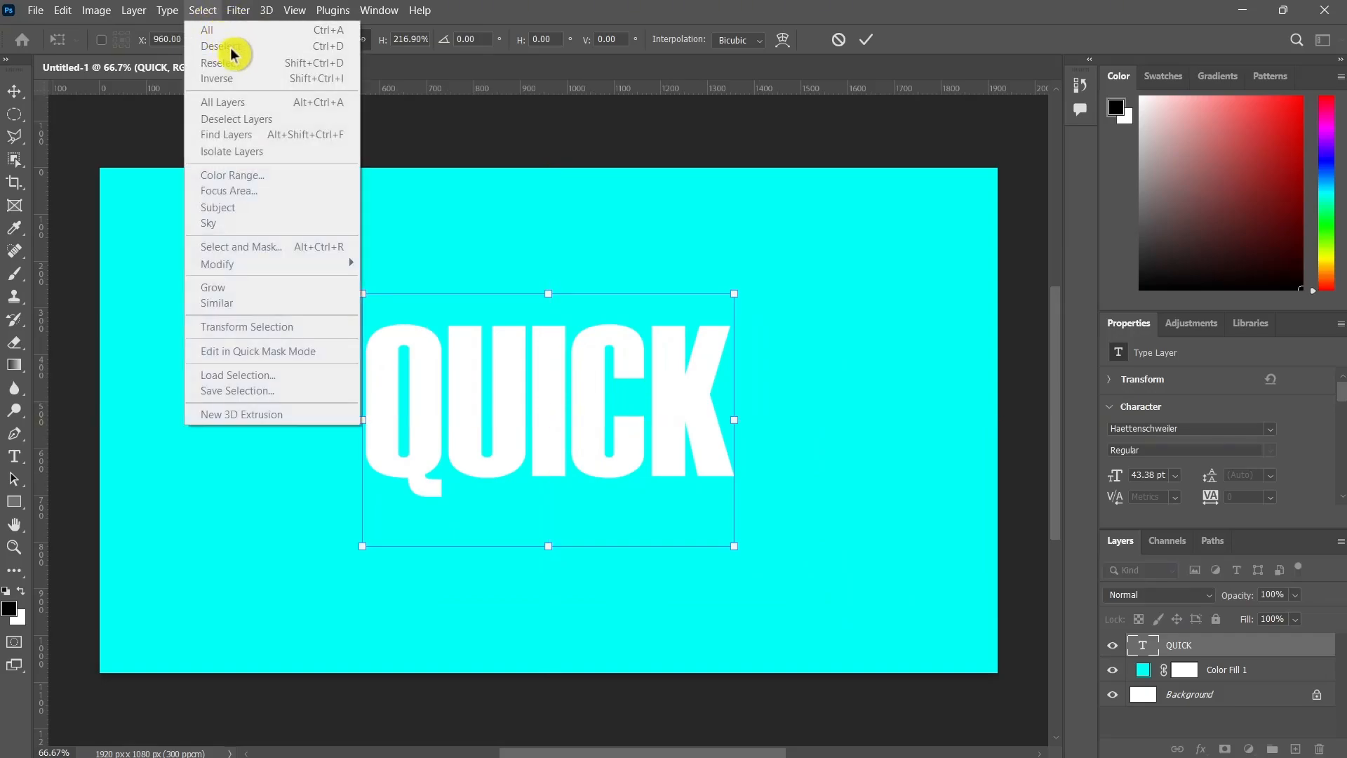
click(1221, 647)
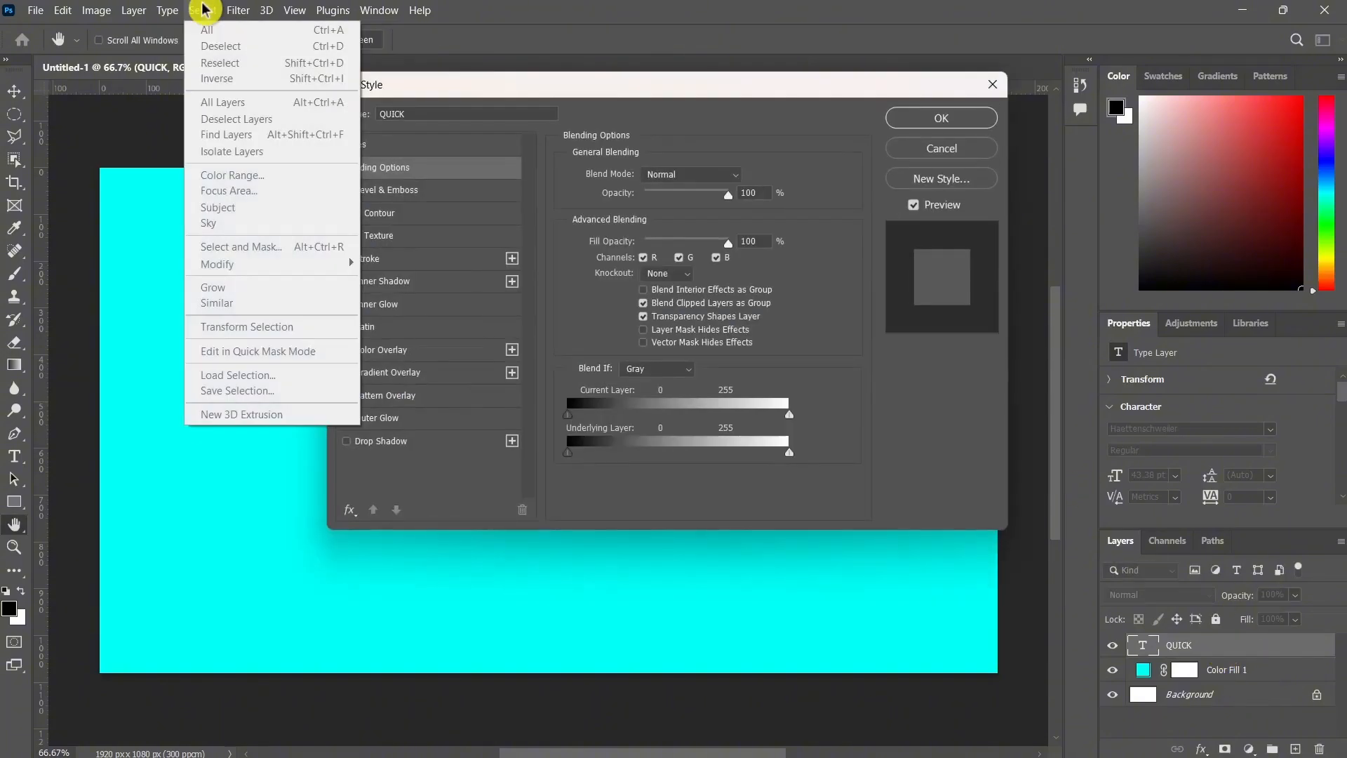
click(693, 61)
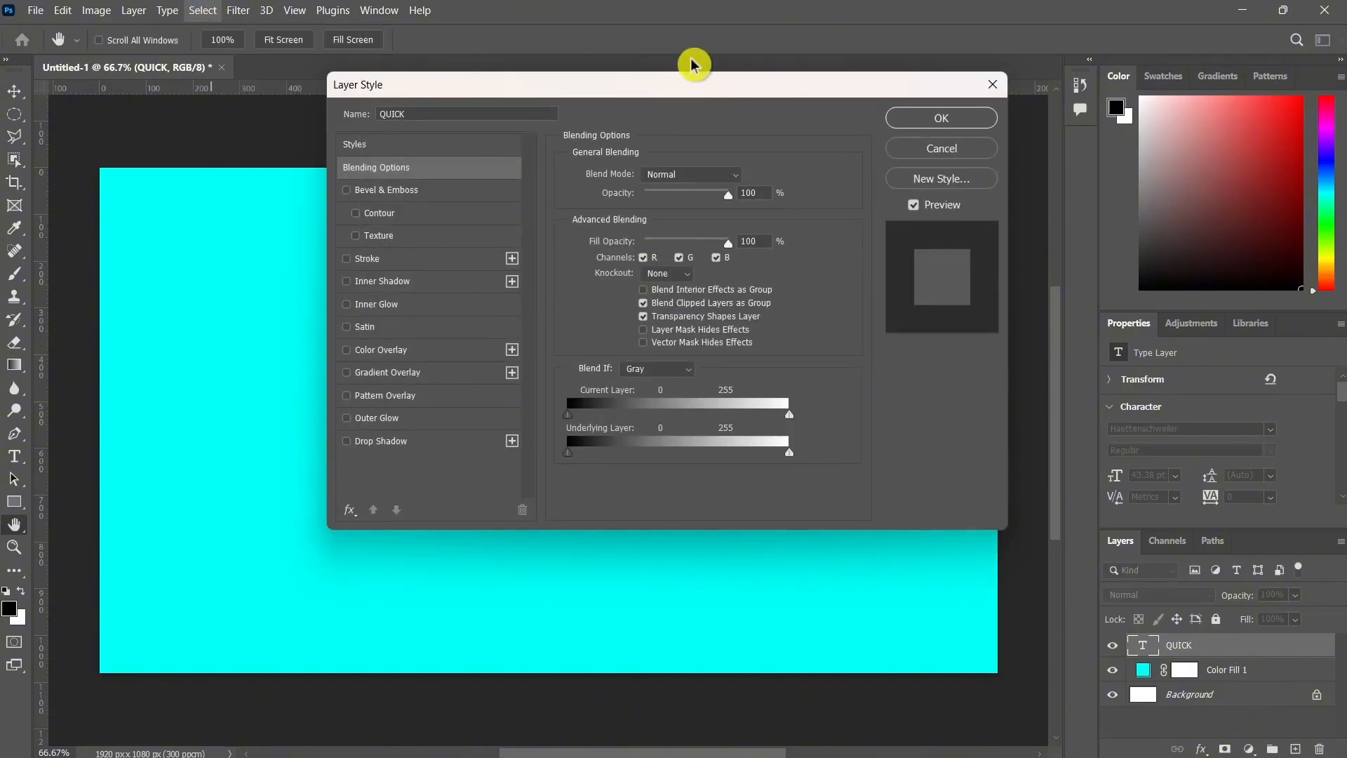
click(994, 86)
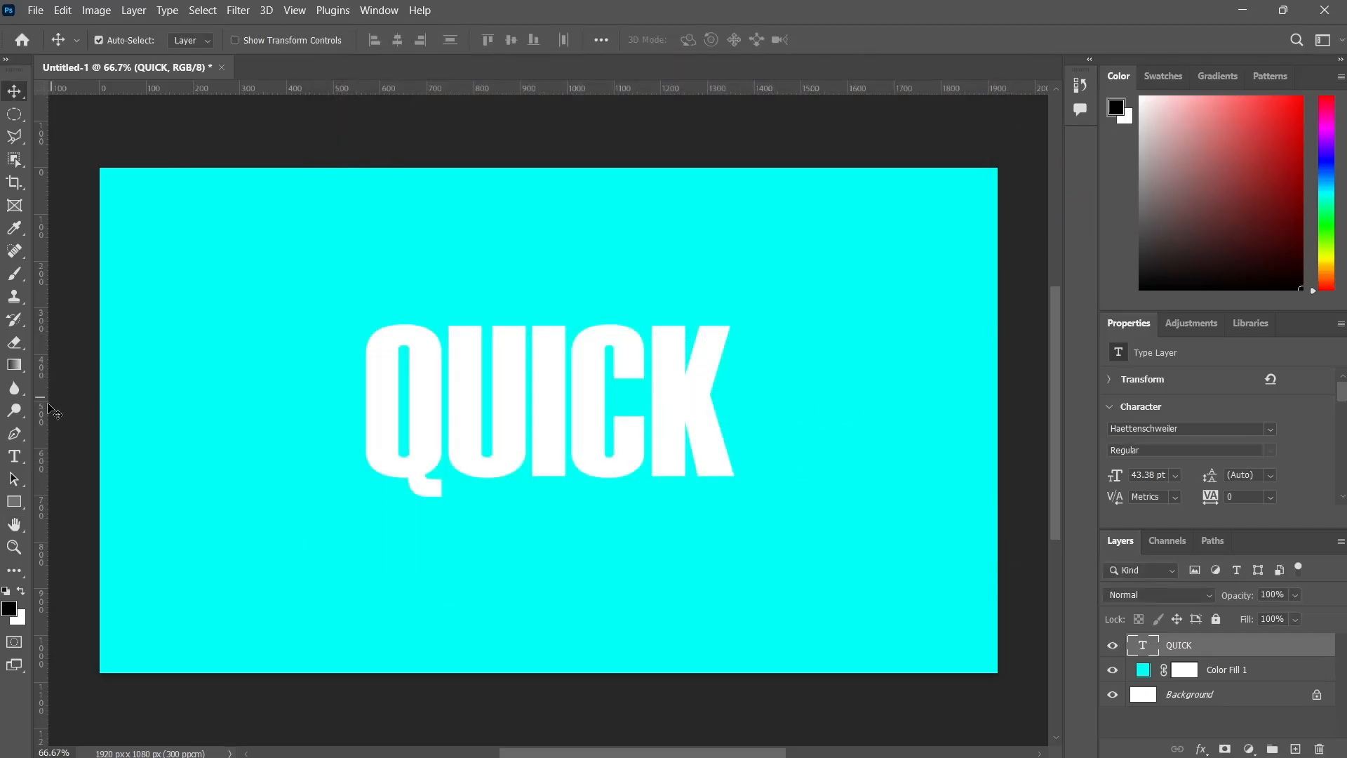
Open the detailed character settings for the QUICK text and search the fonts for "integral"
click(14, 457)
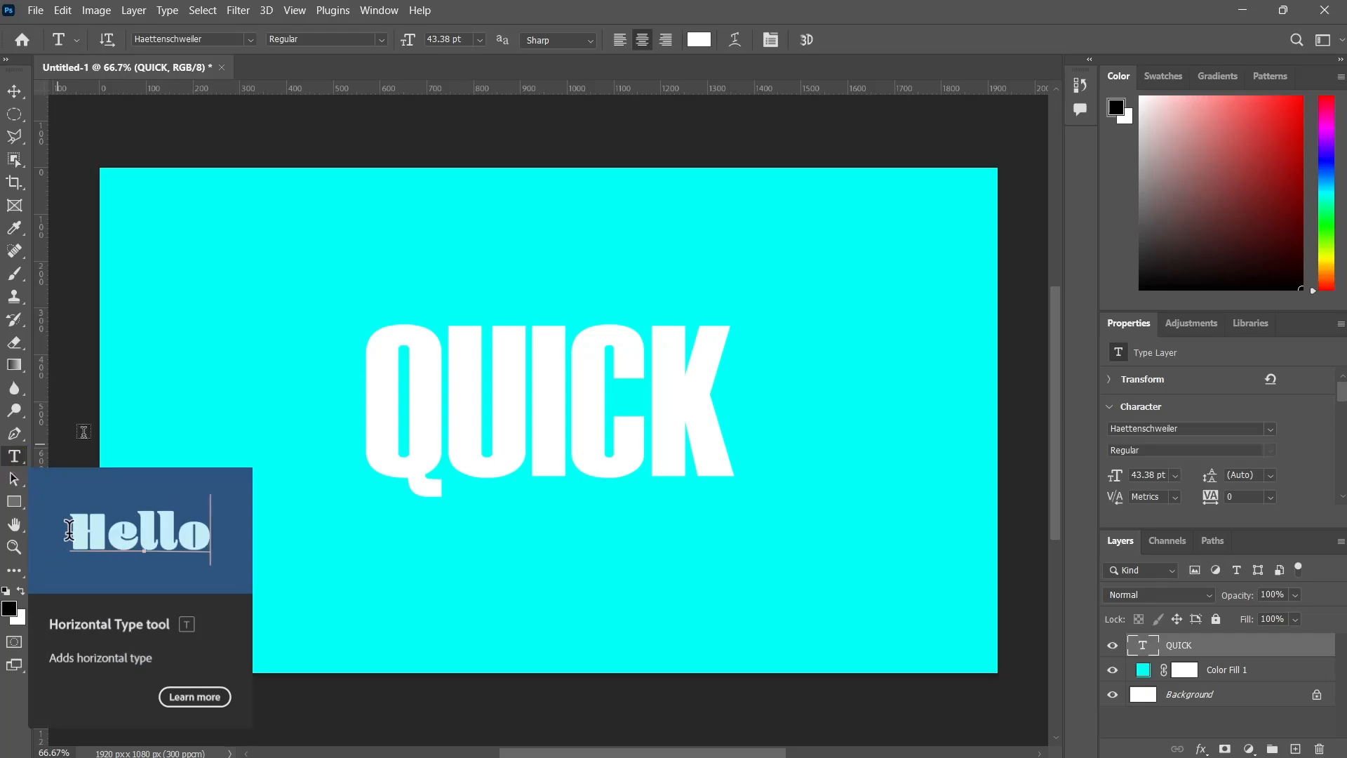
click(770, 48)
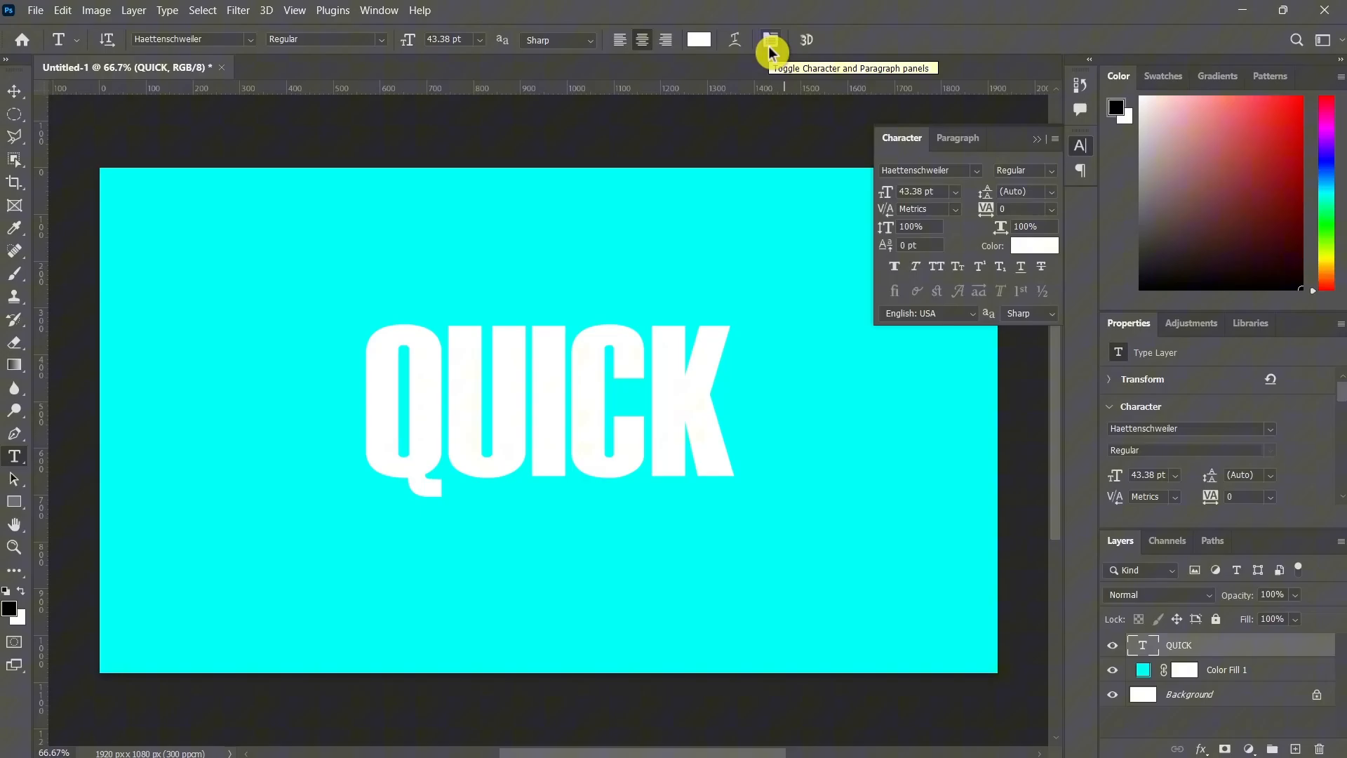
click(975, 176)
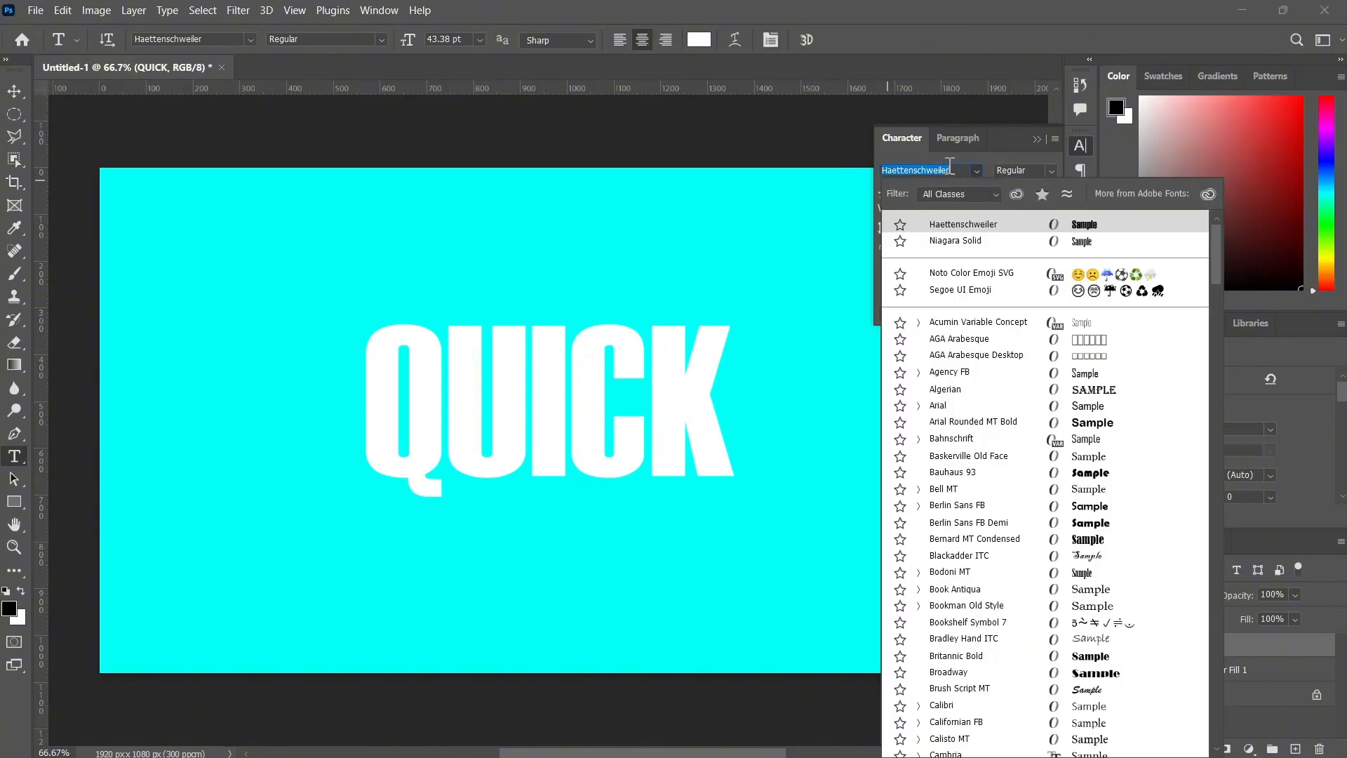
text(integra)
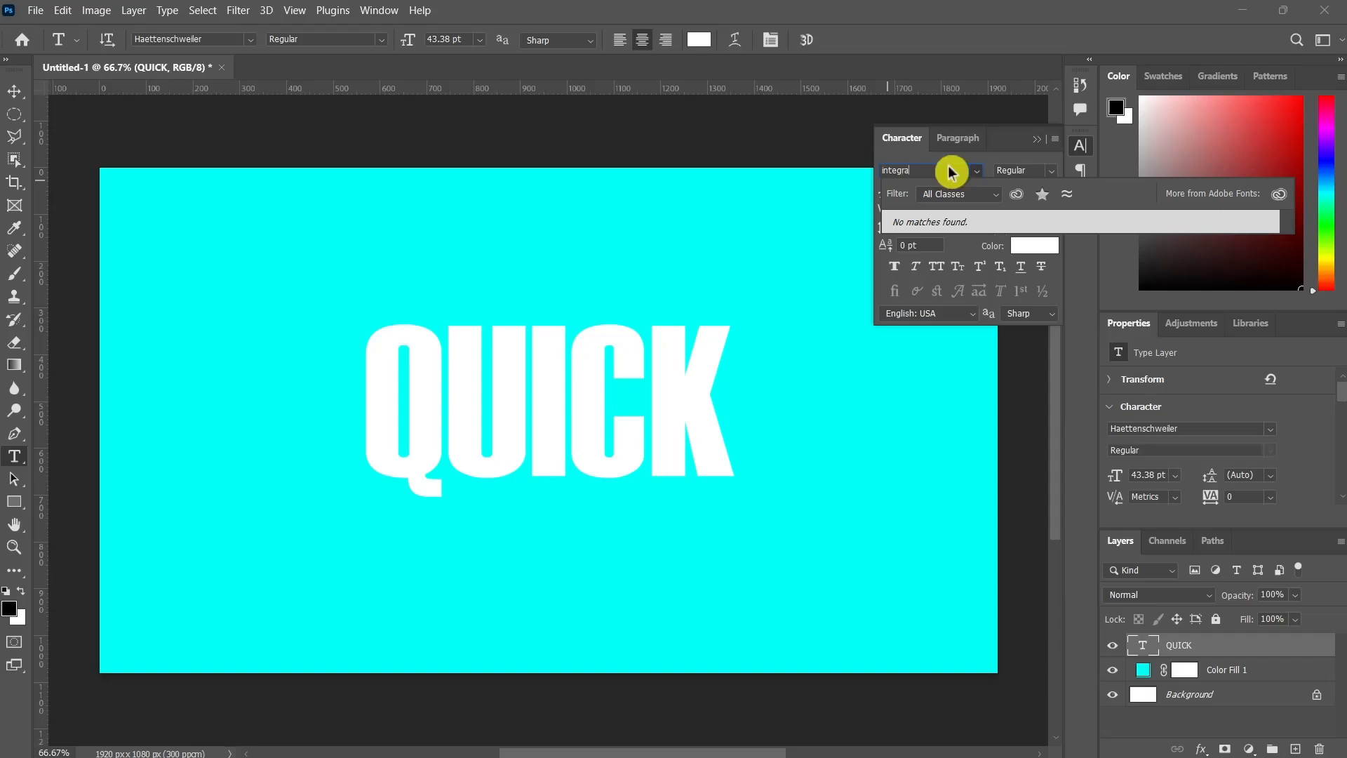
text(l)
key(BackSpace)
key(BackSpace)
key(BackSpace)
key(BackSpace)
key(BackSpace)
key(BackSpace)
key(BackSpace)
key(BackSpace)
key(BackSpace)
key(BackSpace)
key(BackSpace)
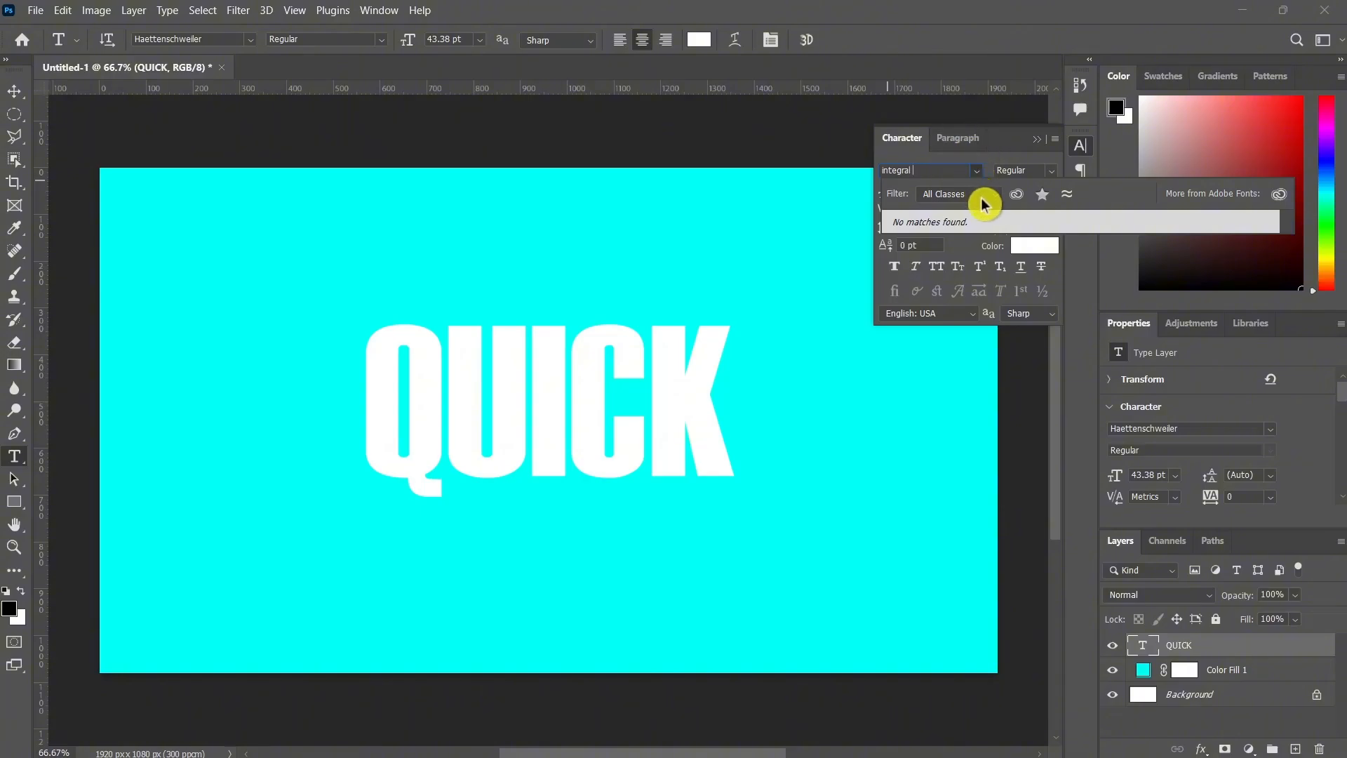
Browse the font previews on the QUICK text and apply the Franklin Gothic Heavy font
scroll(1033, 565, down, 5)
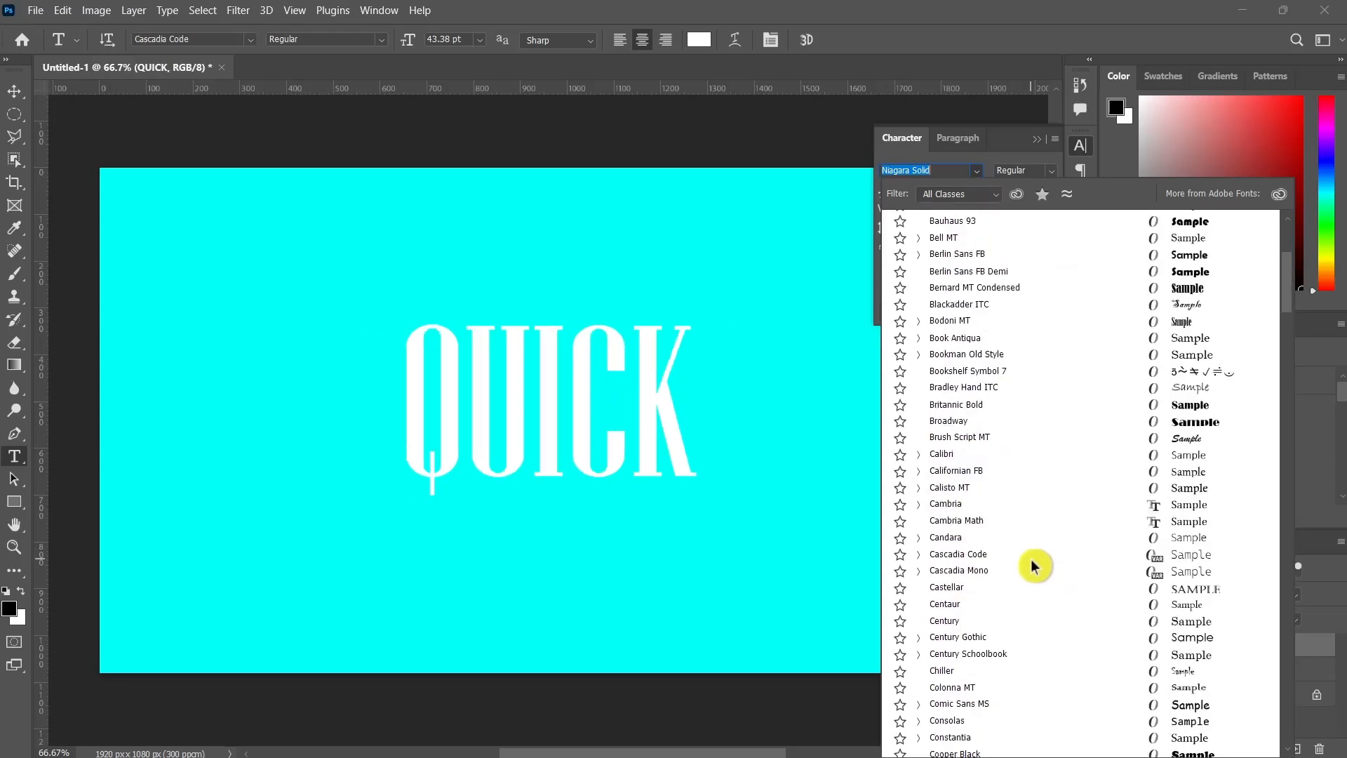
scroll(1021, 533, down, 5)
scroll(1024, 603, down, 5)
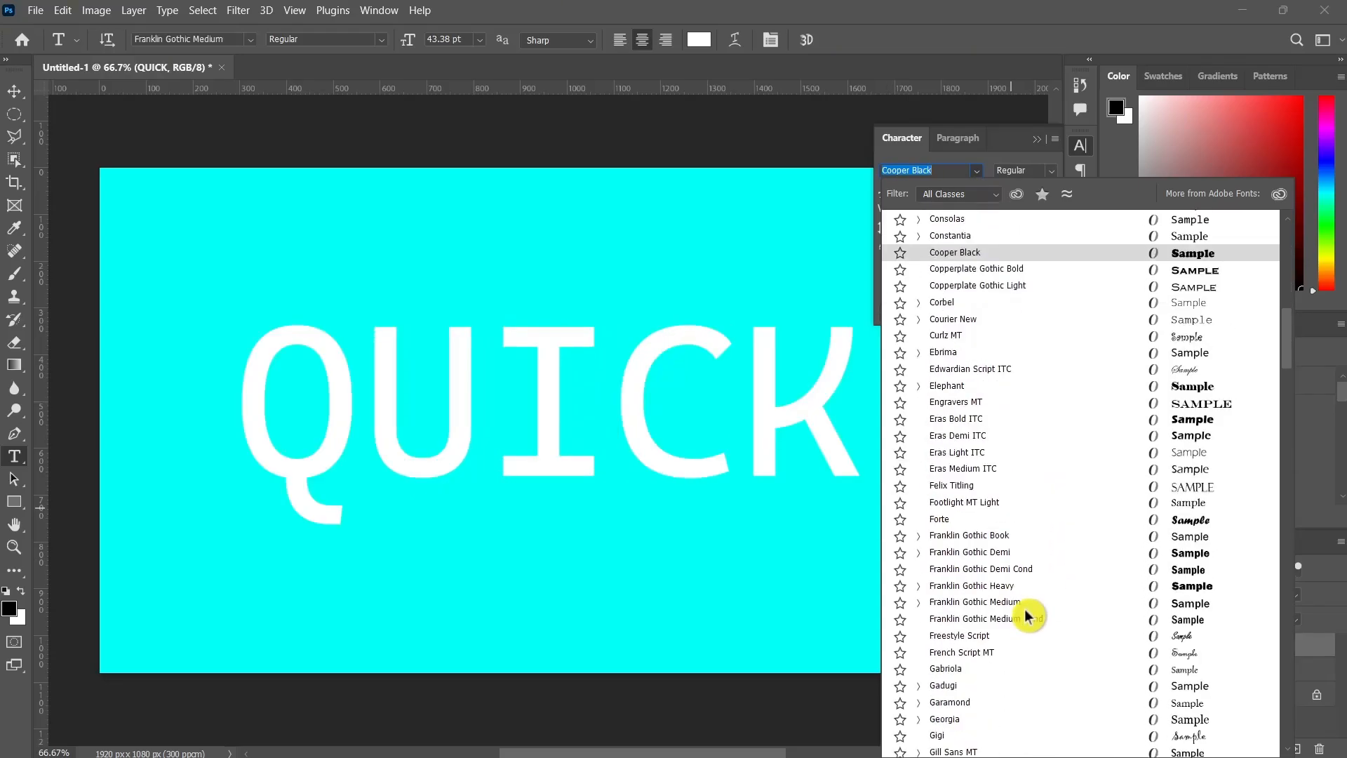
scroll(1019, 586, down, 5)
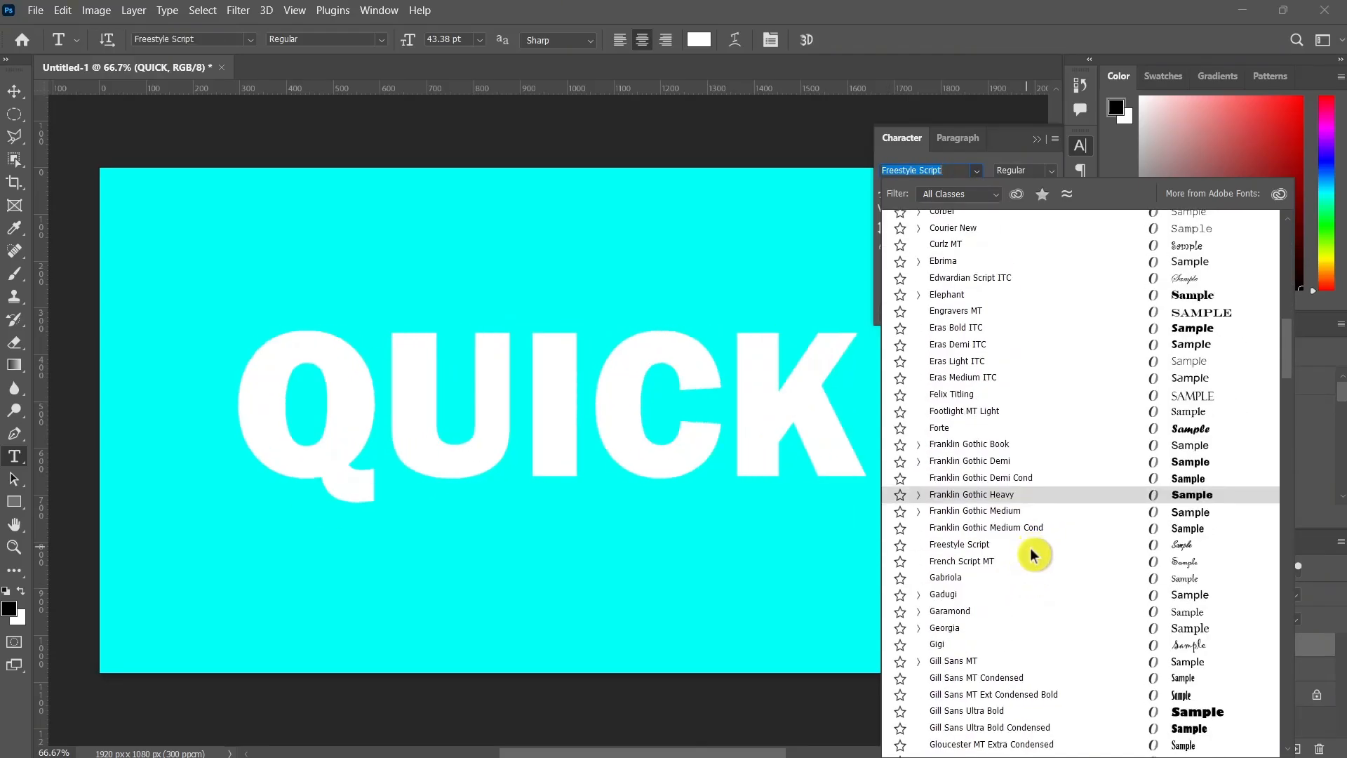
scroll(1020, 579, down, 5)
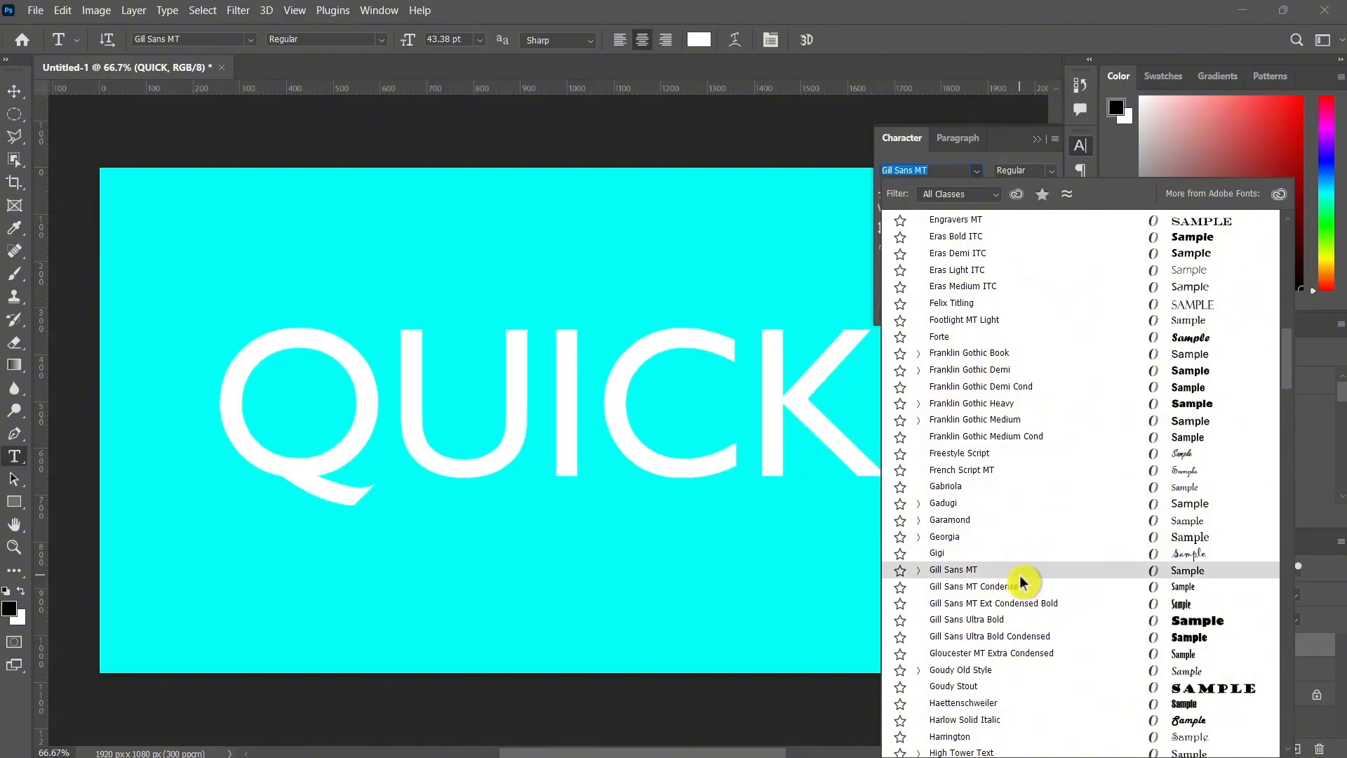
scroll(1020, 575, down, 4)
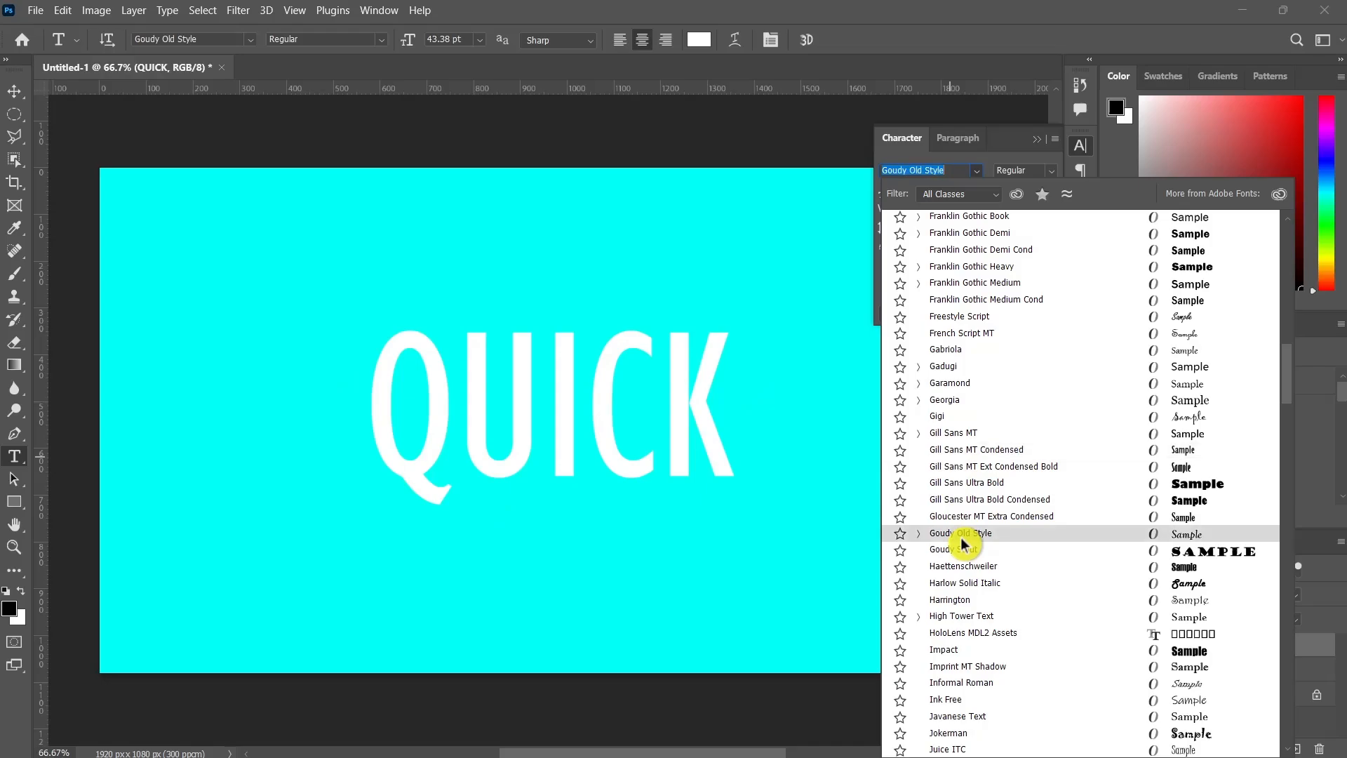
scroll(963, 544, up, 3)
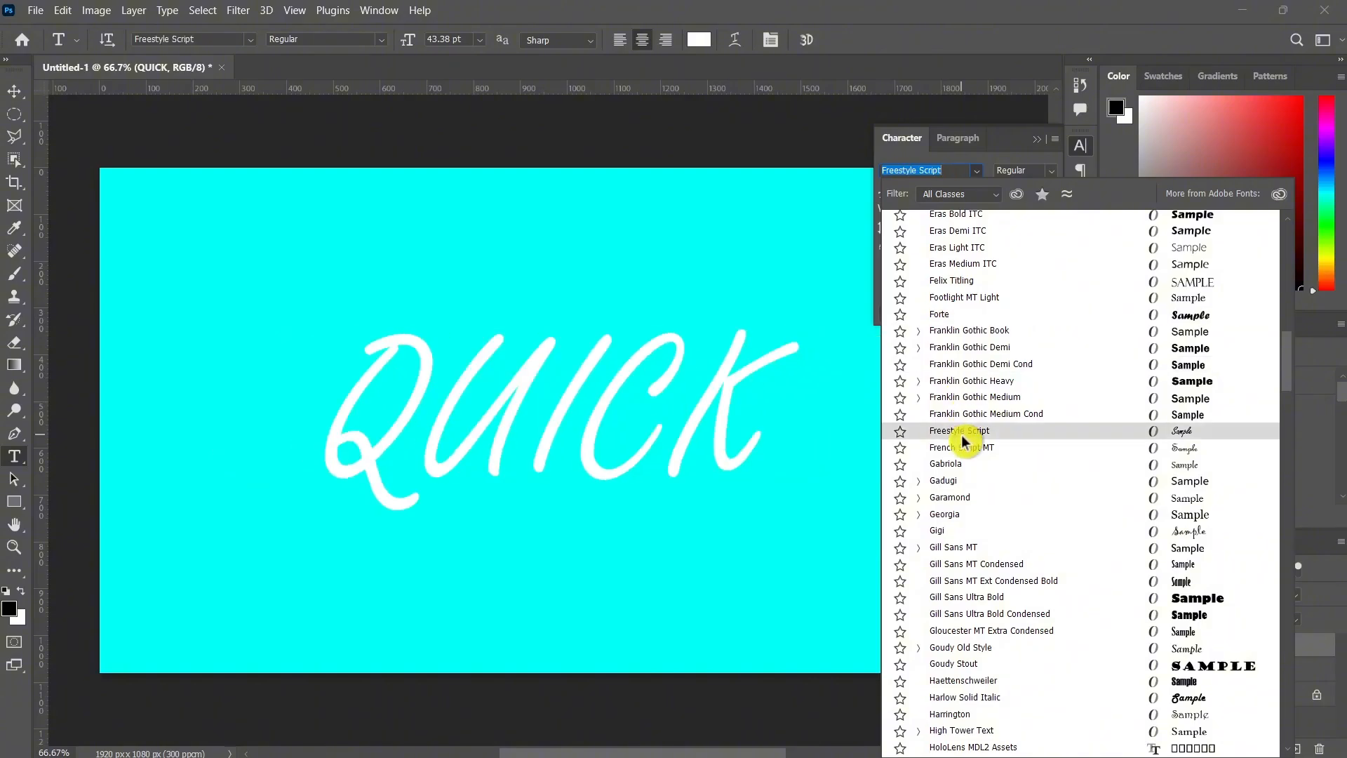
scroll(972, 454, up, 6)
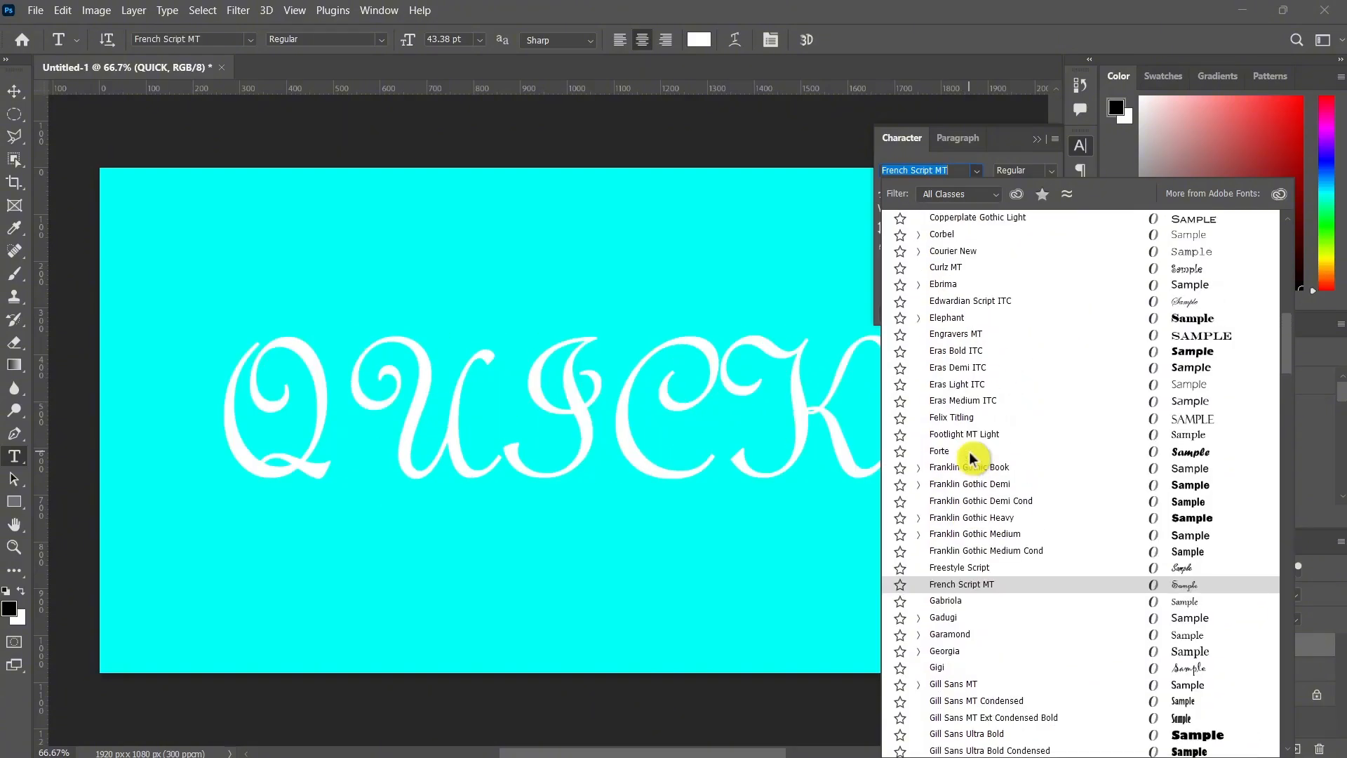
scroll(972, 458, up, 1)
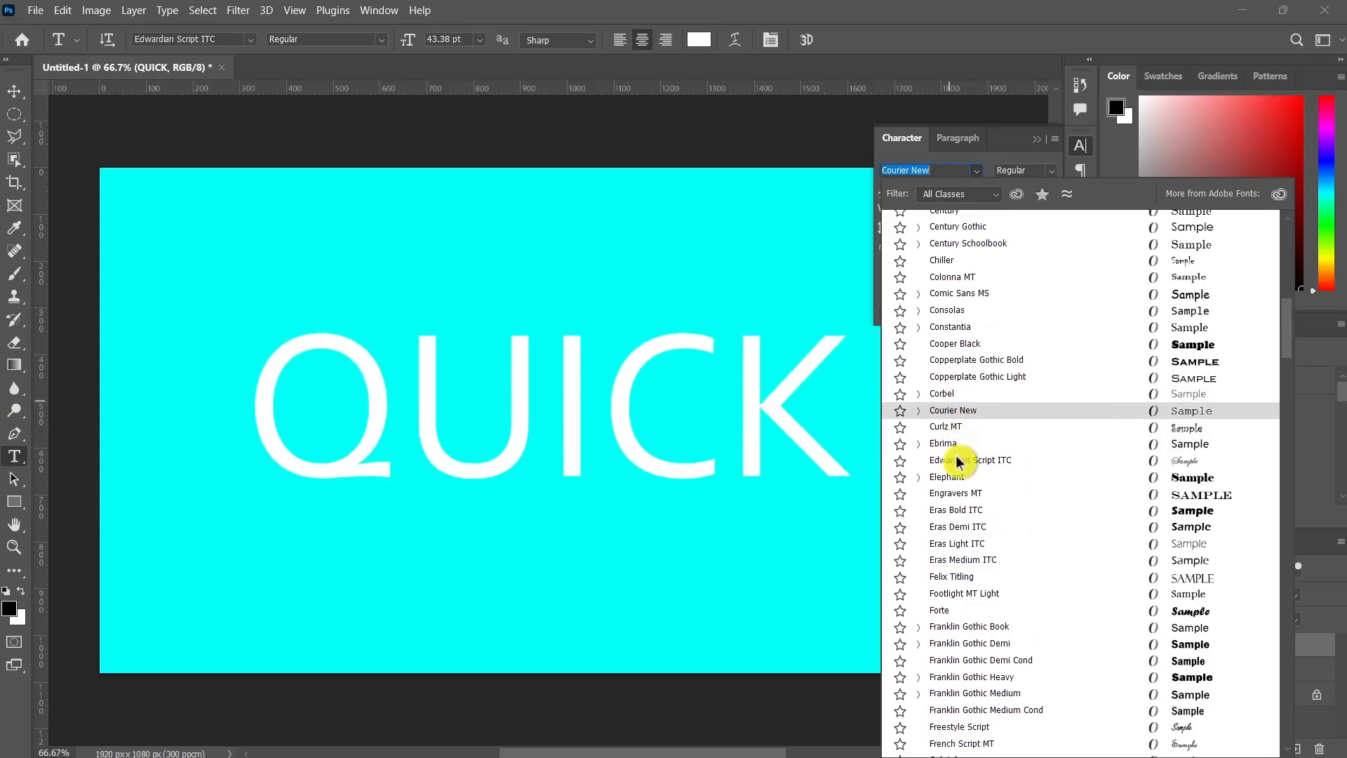
click(1188, 679)
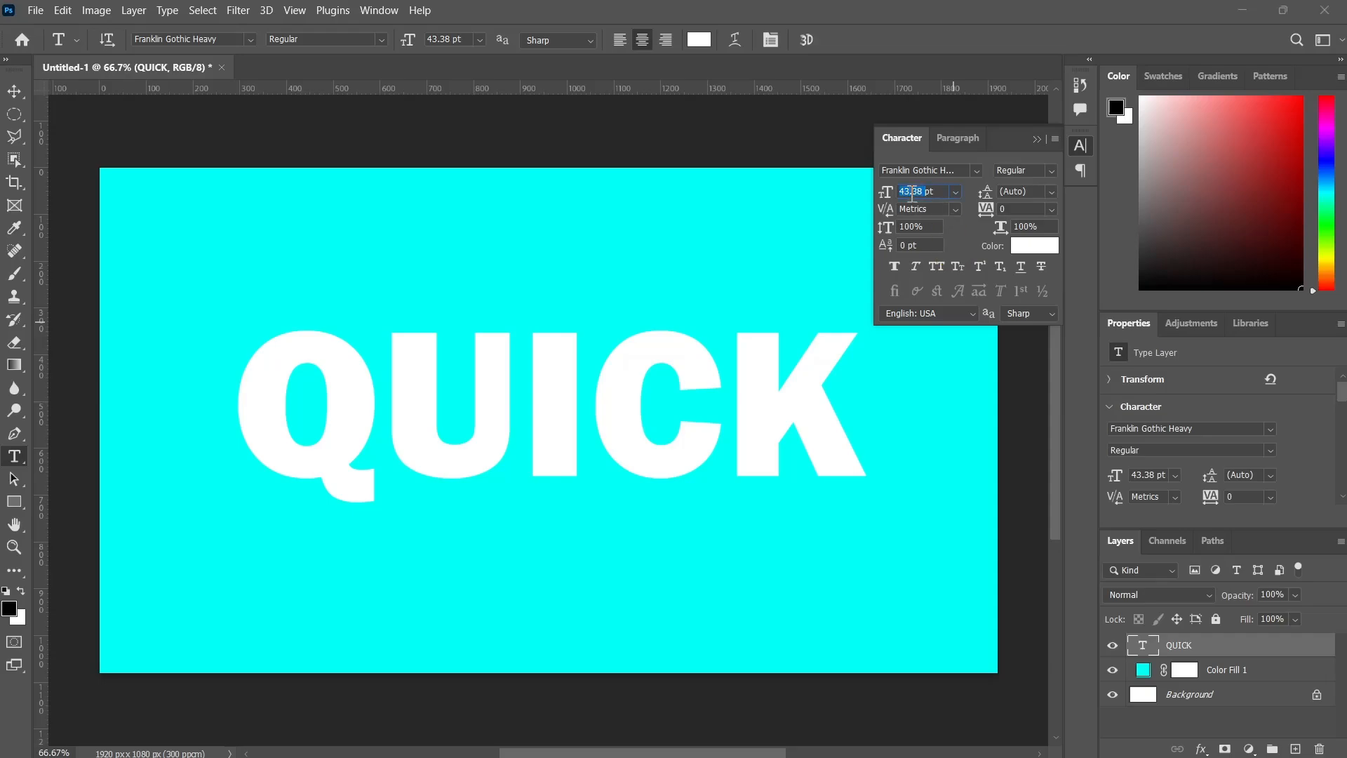
Try font sizes of 480 pt, 200 pt, 100 pt and 60 pt on the QUICK text
text(480pt)
key(Return)
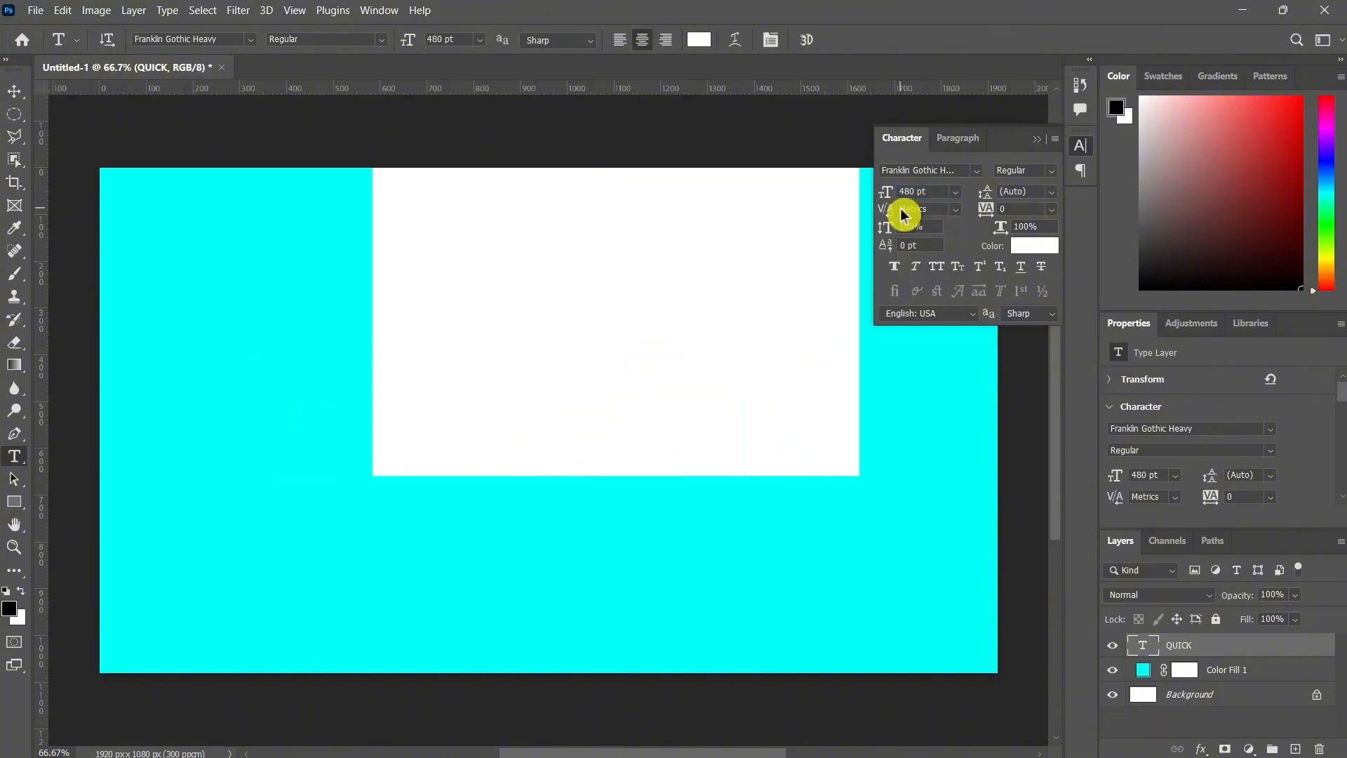
double_click(906, 191)
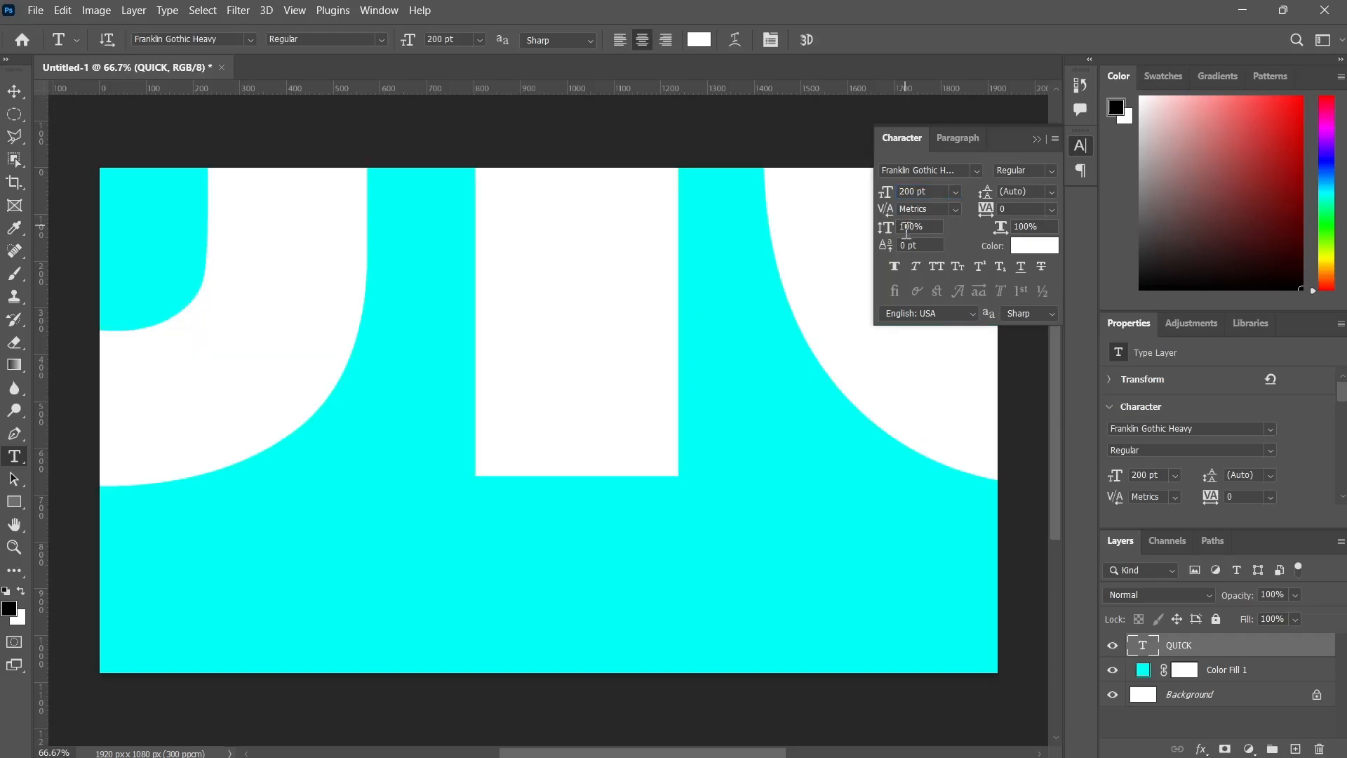
click(912, 200)
text(12)
click(910, 205)
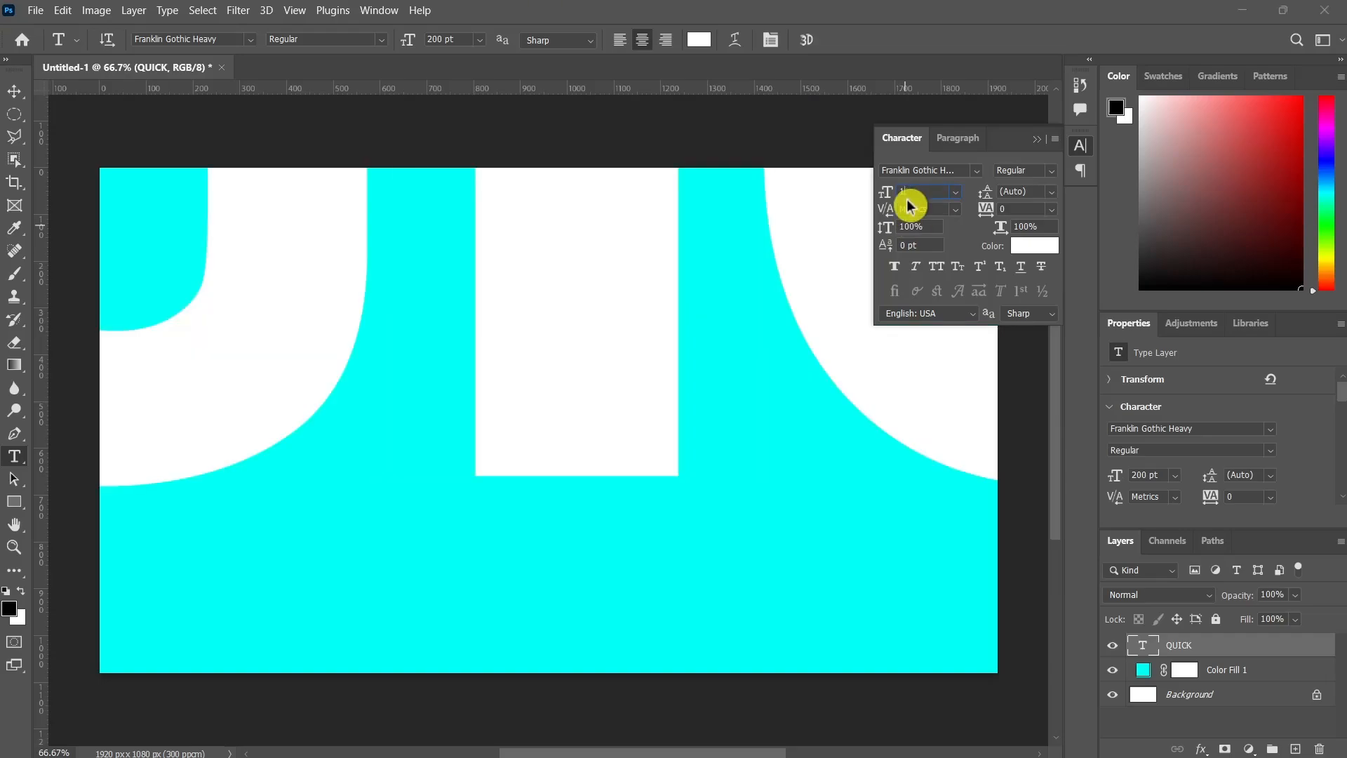
text(00)
click(913, 233)
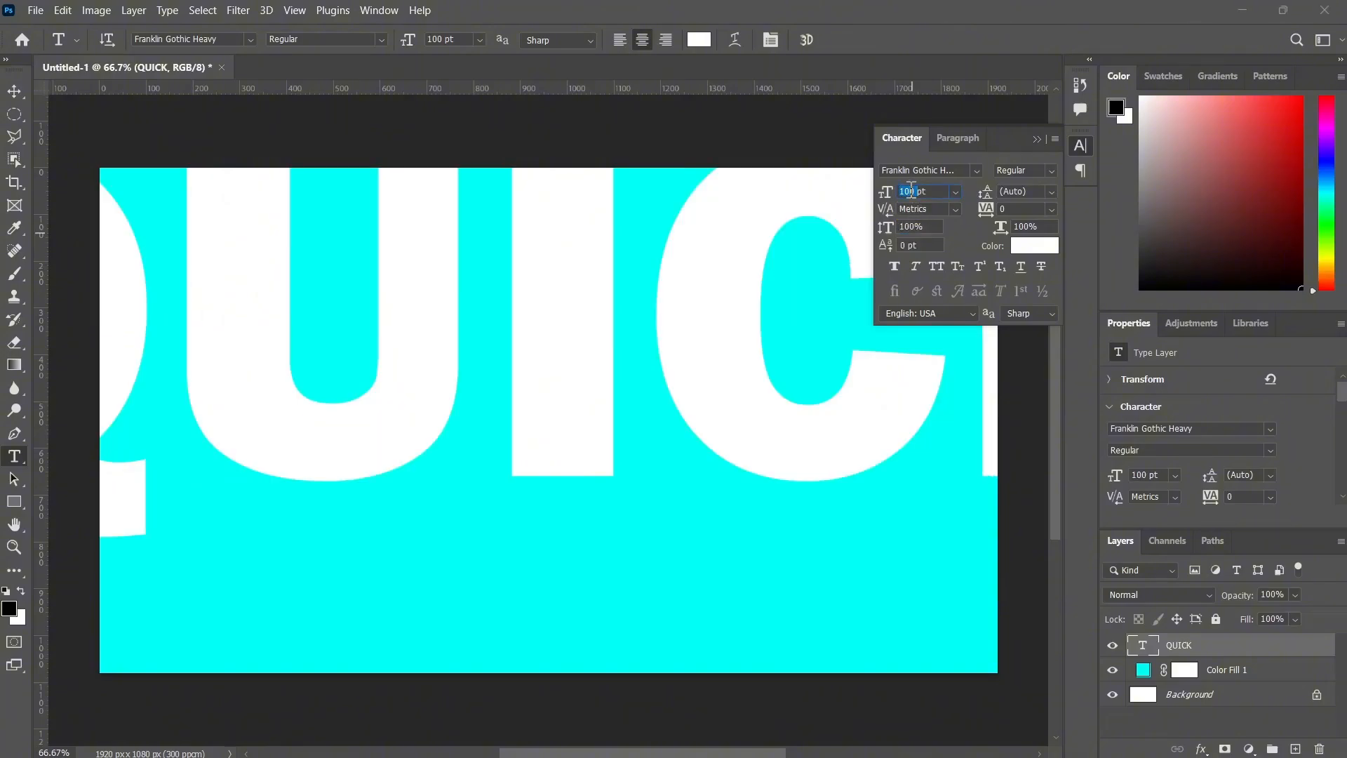
text(6)
Set the font size of the QUICK text to 40 pt
click(909, 202)
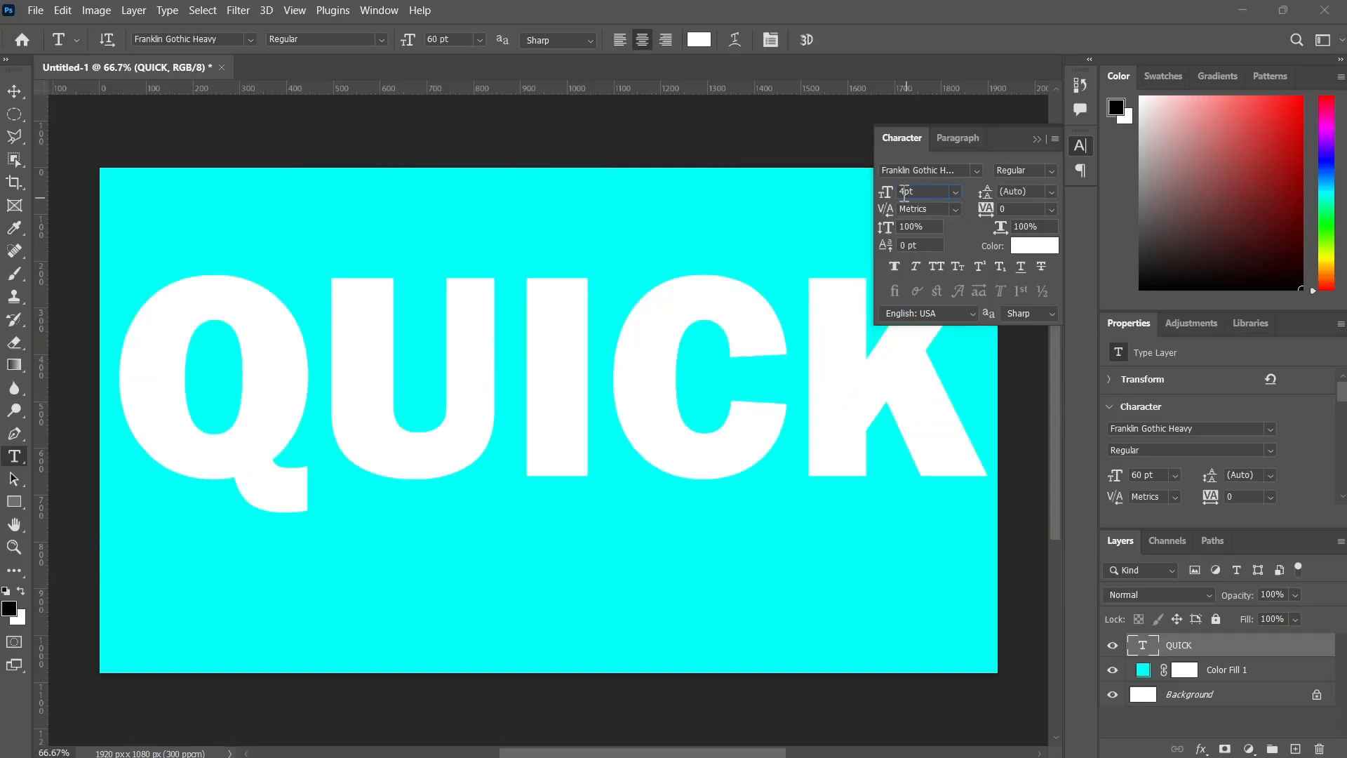
text(40)
click(901, 203)
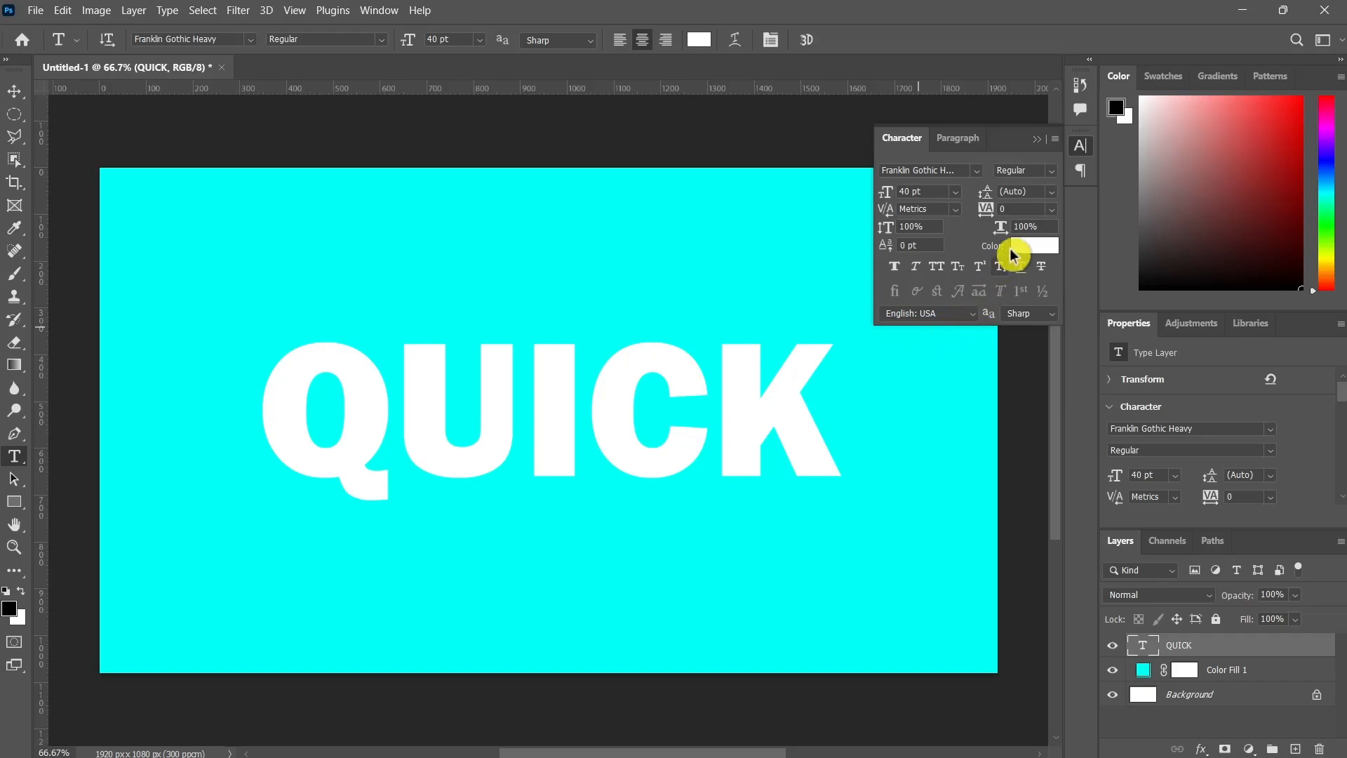
Try to set the letter tracking of the QUICK text to 35
click(1024, 209)
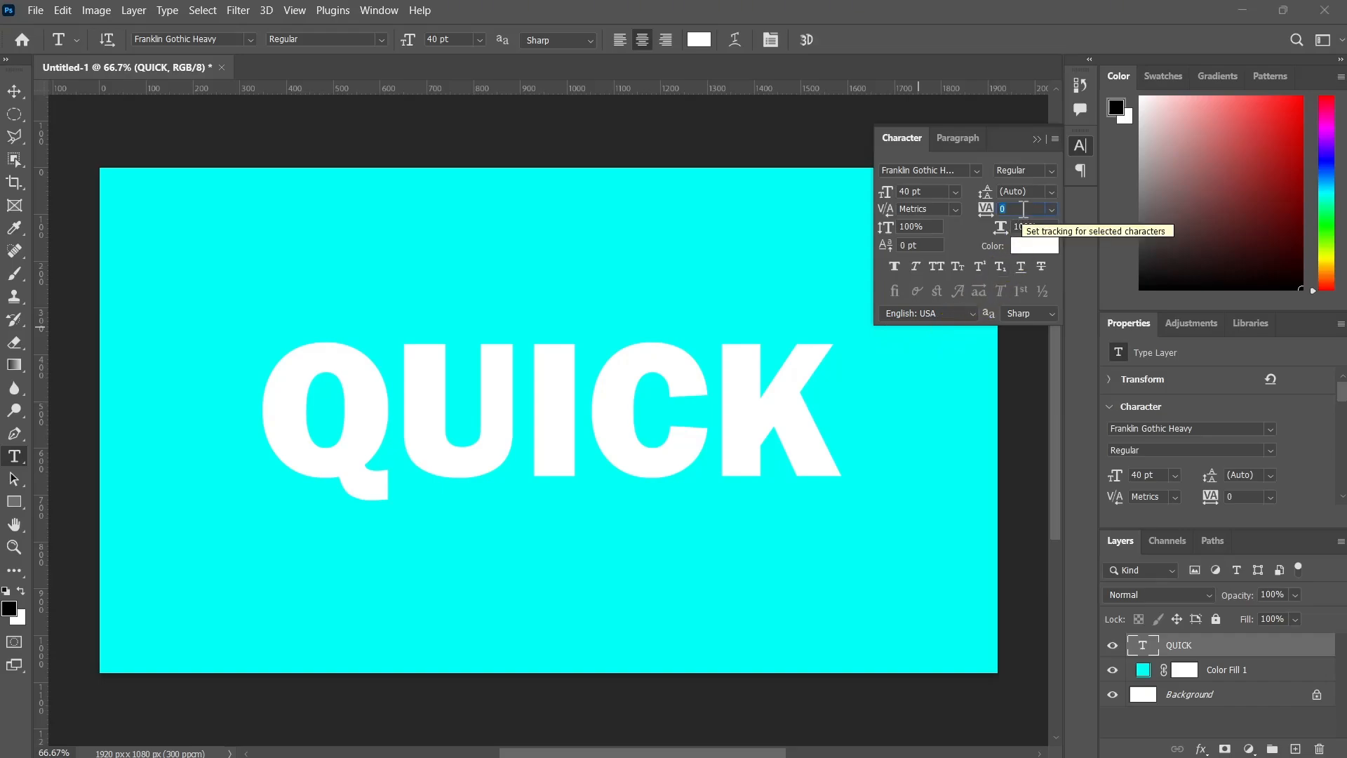
text(35)
click(993, 254)
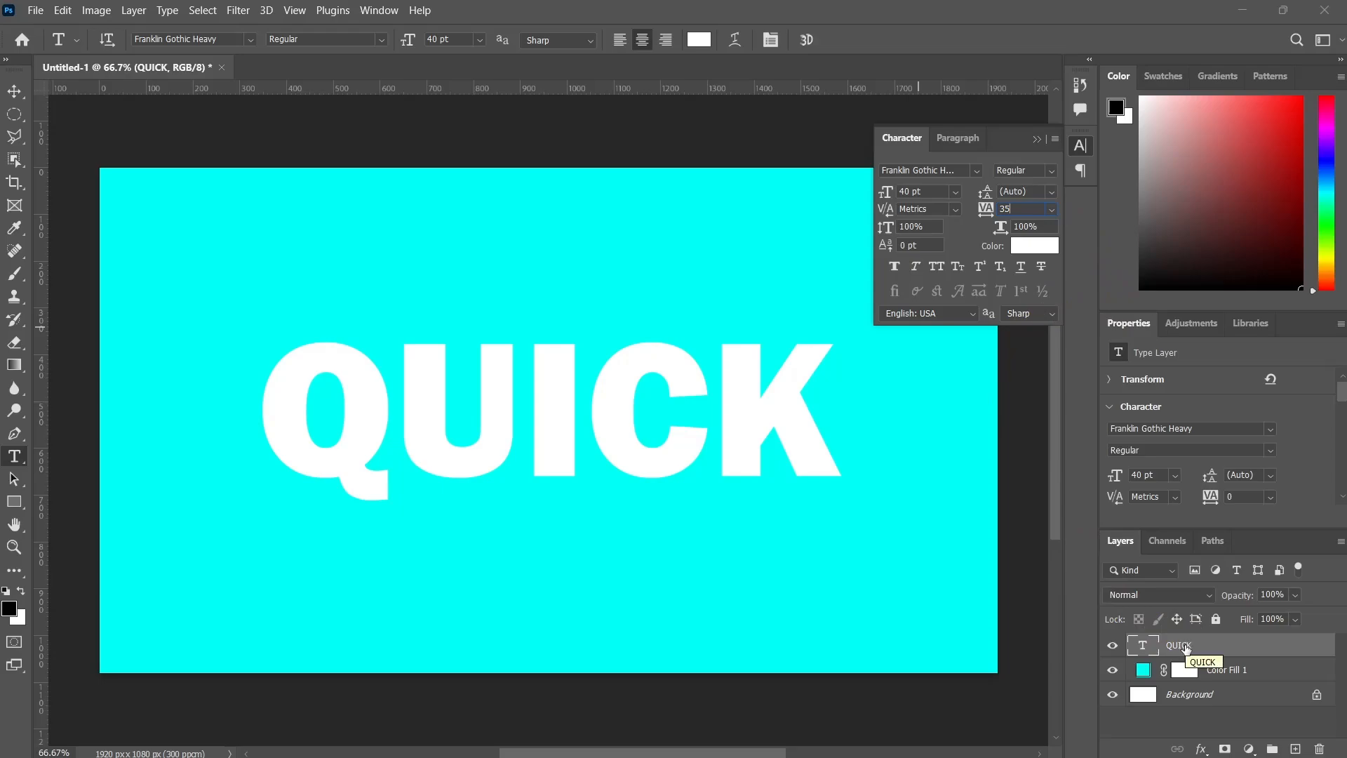
Close the detailed character settings of the QUICK text
click(1205, 751)
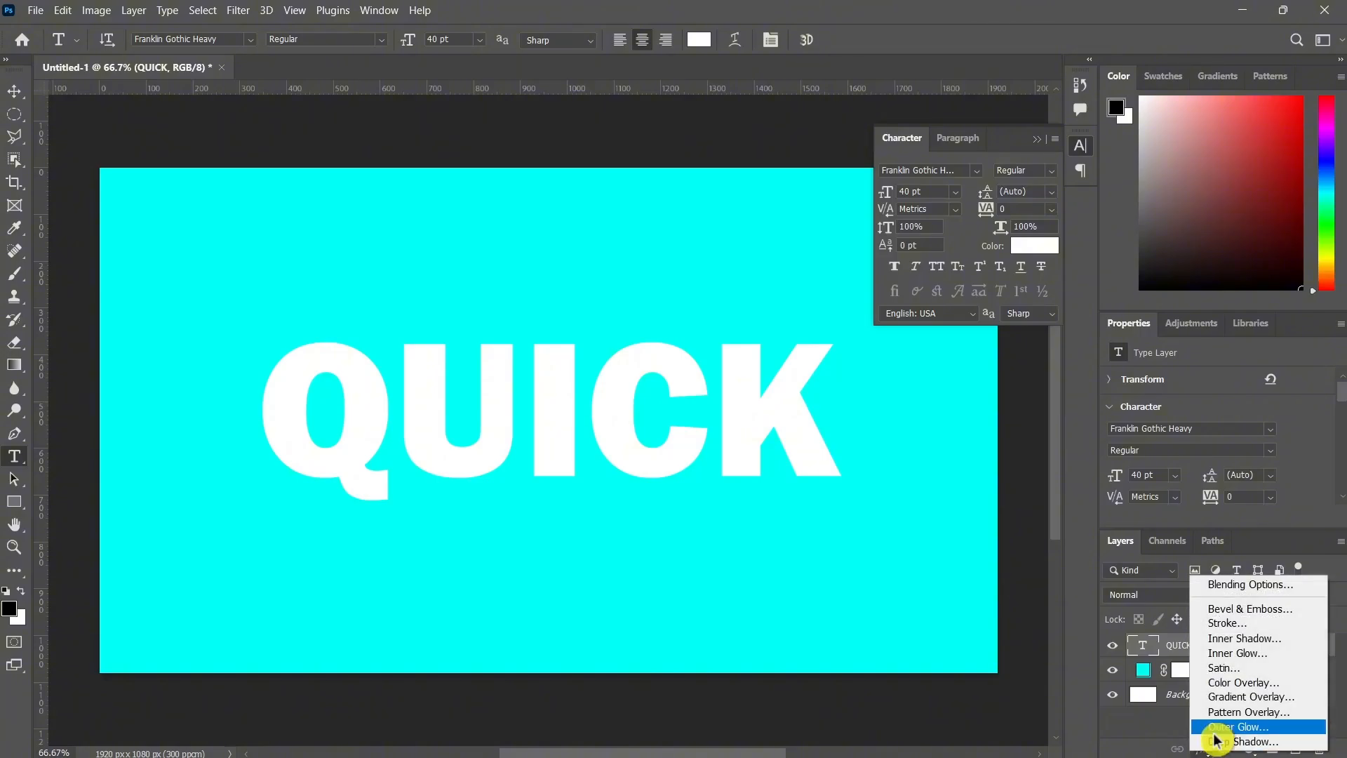
click(774, 41)
click(774, 40)
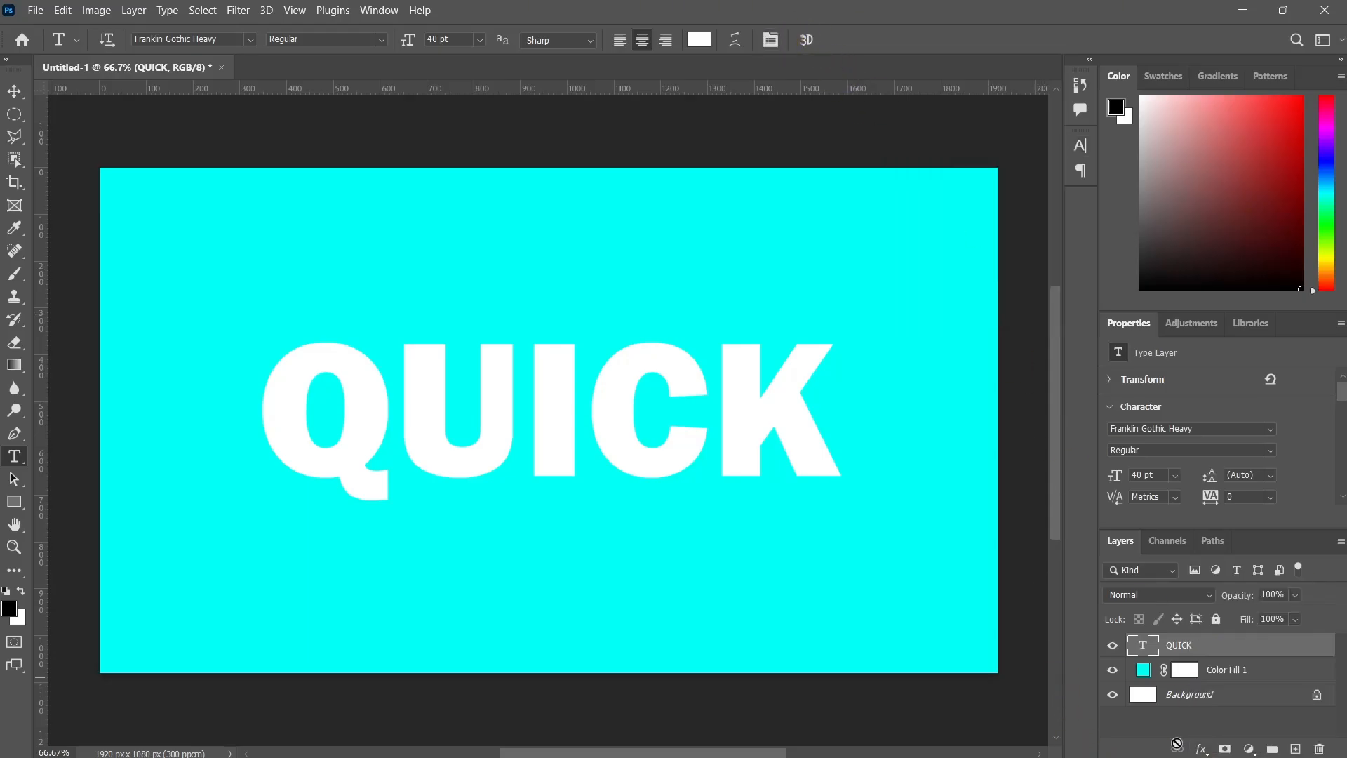
Add a Drop Shadow to the QUICK layer with 5% opacity, 60° angle, 8 px distance and 7 px size
click(1202, 750)
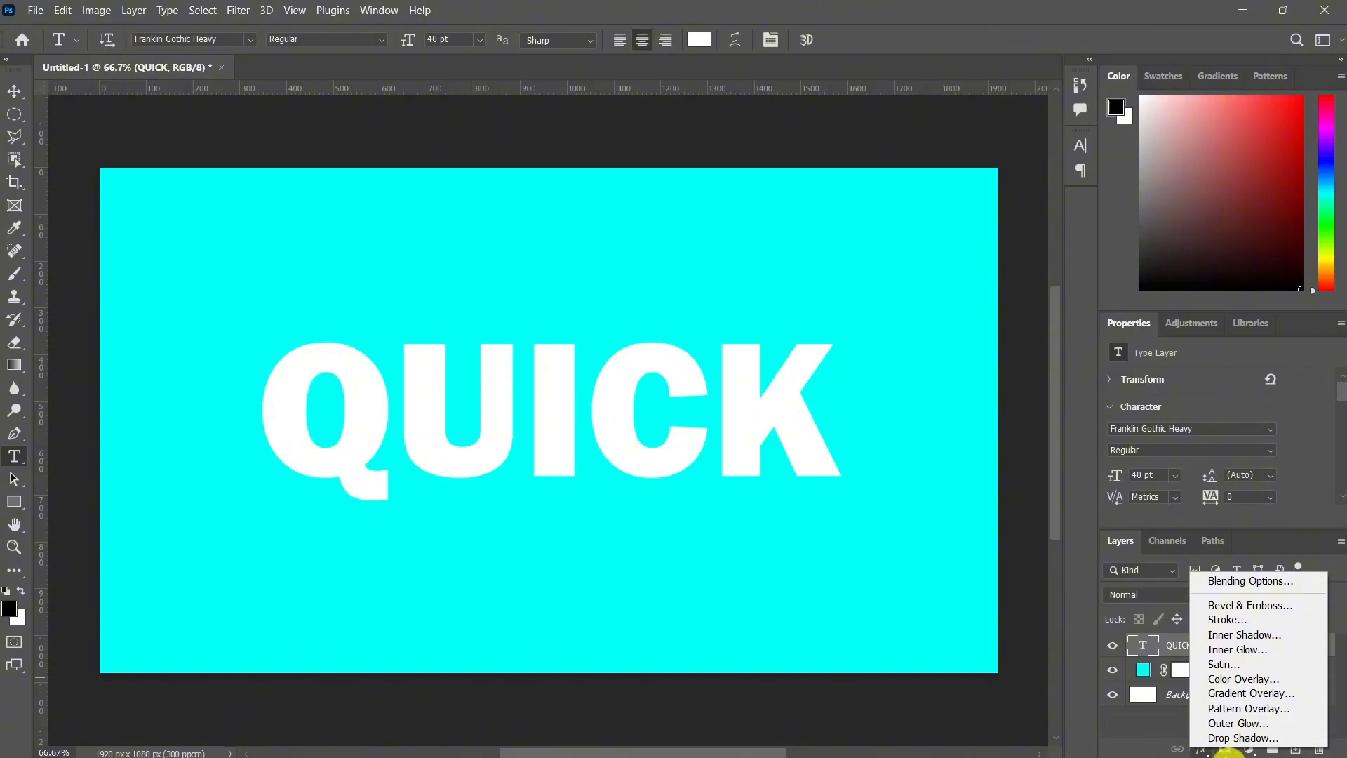
click(1267, 737)
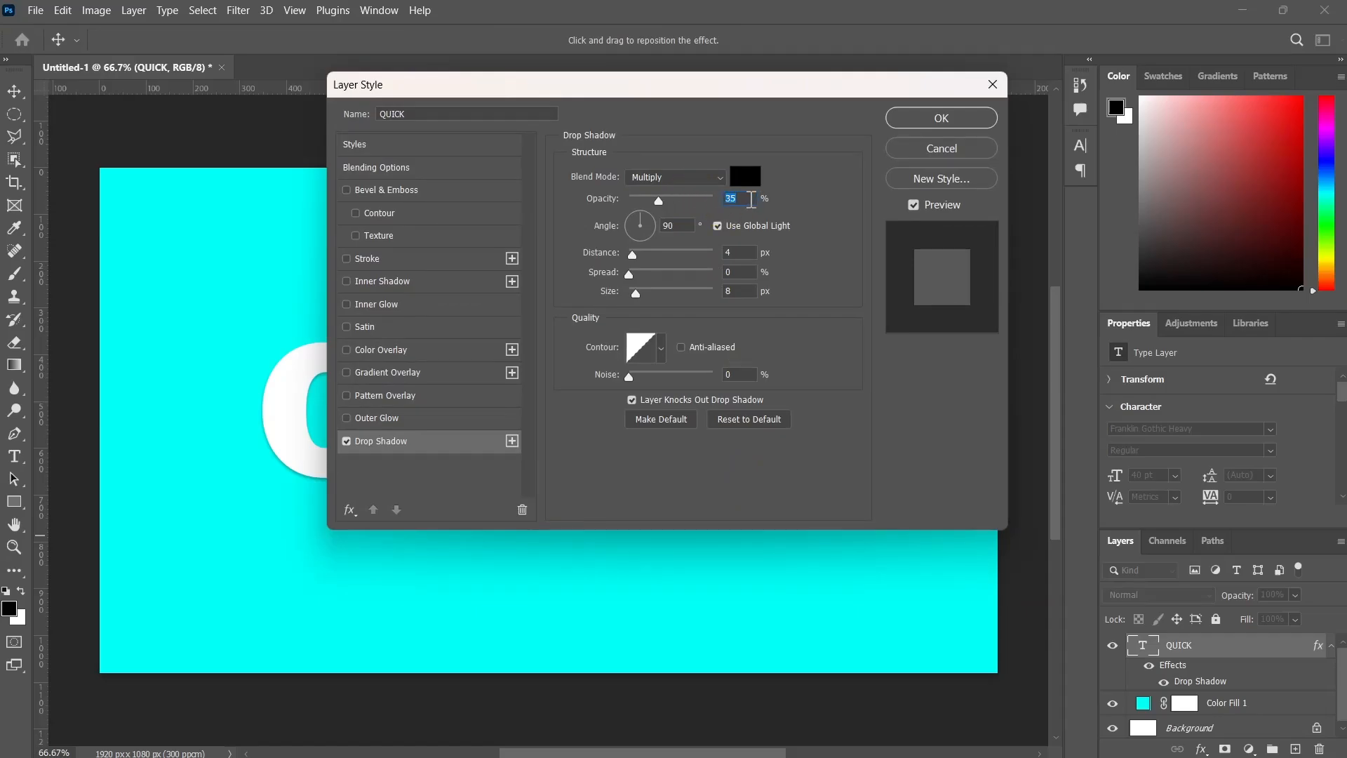
text(5)
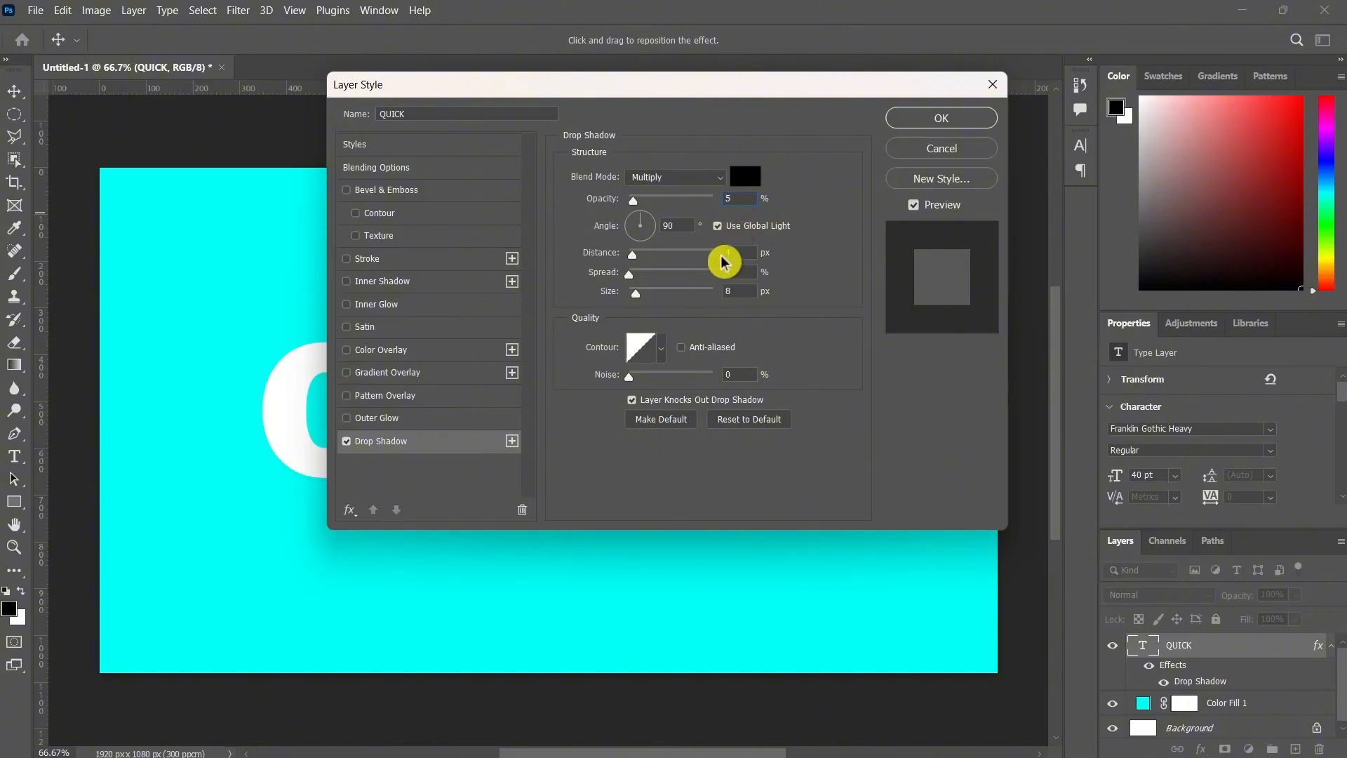
click(732, 251)
text(8)
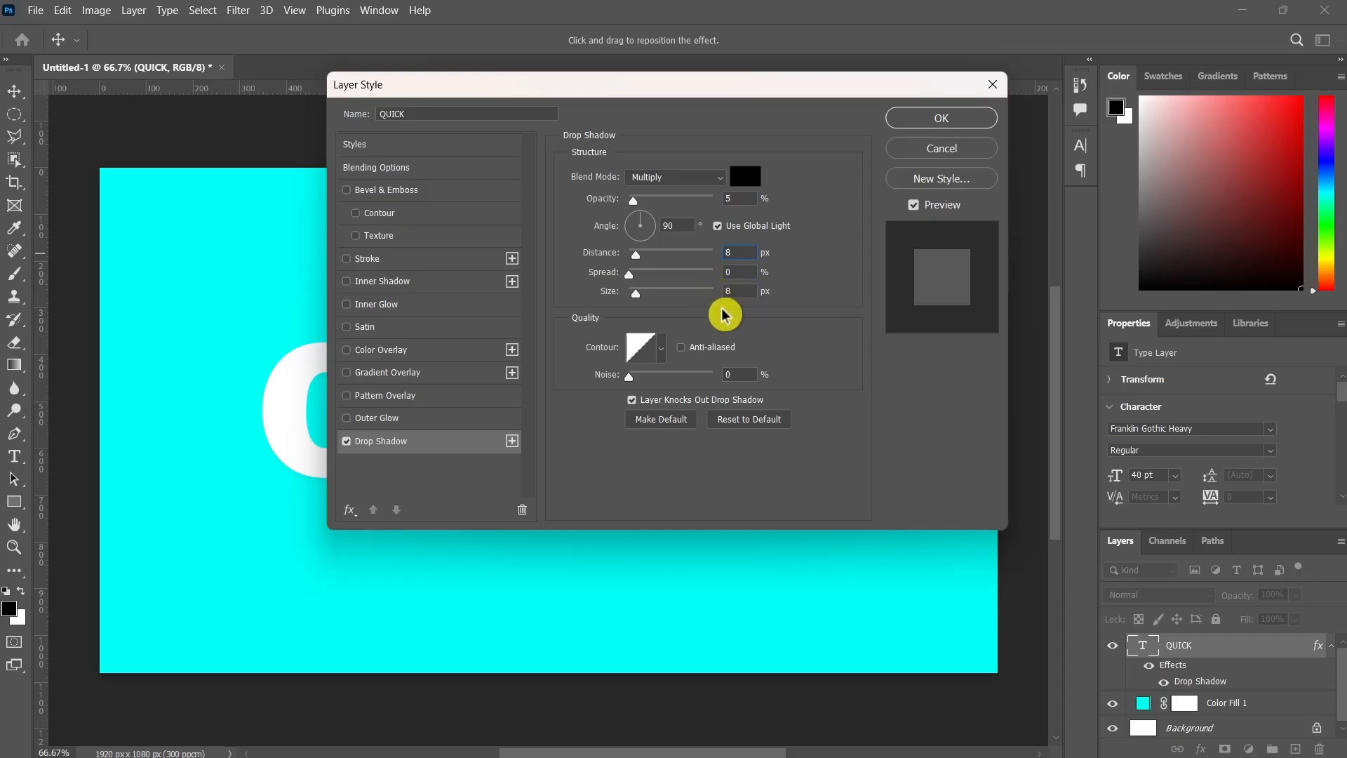
click(730, 292)
text(1)
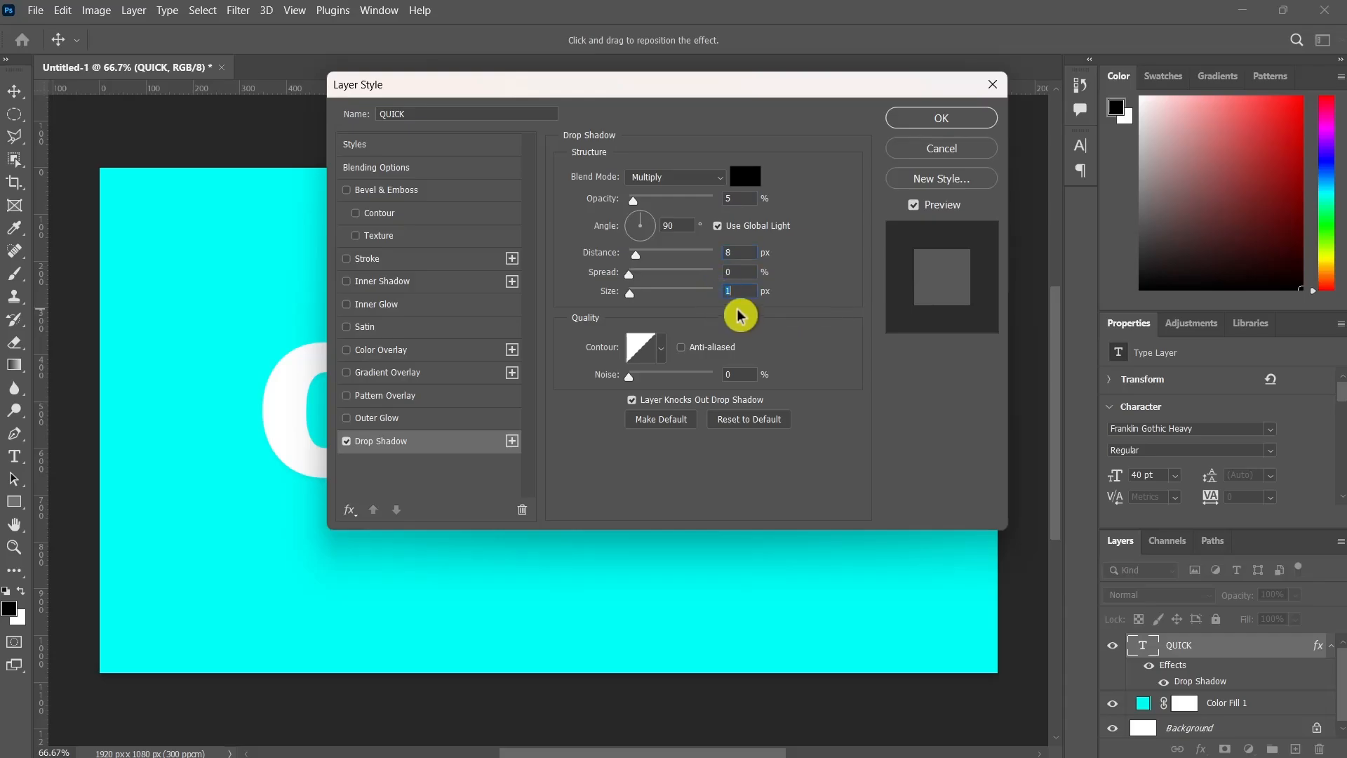
text(7)
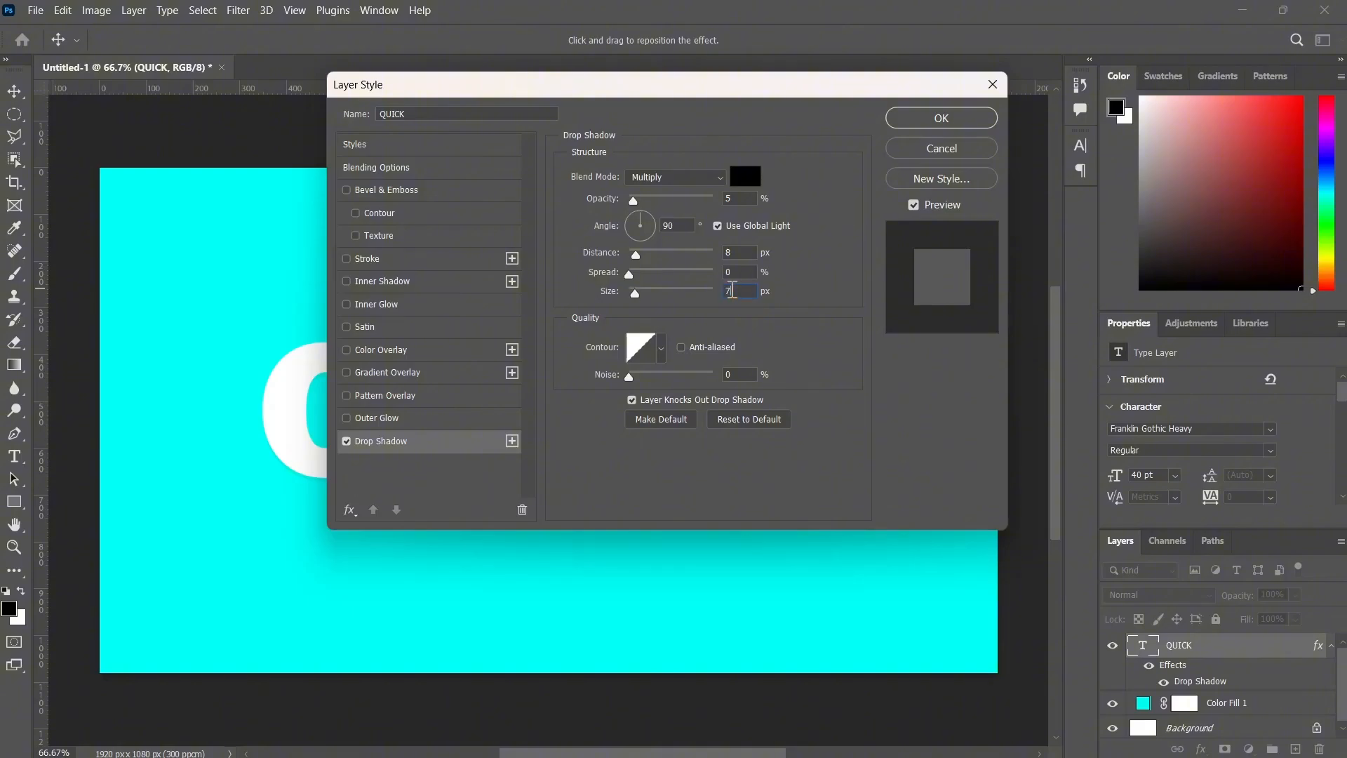
click(675, 225)
text(60)
click(905, 118)
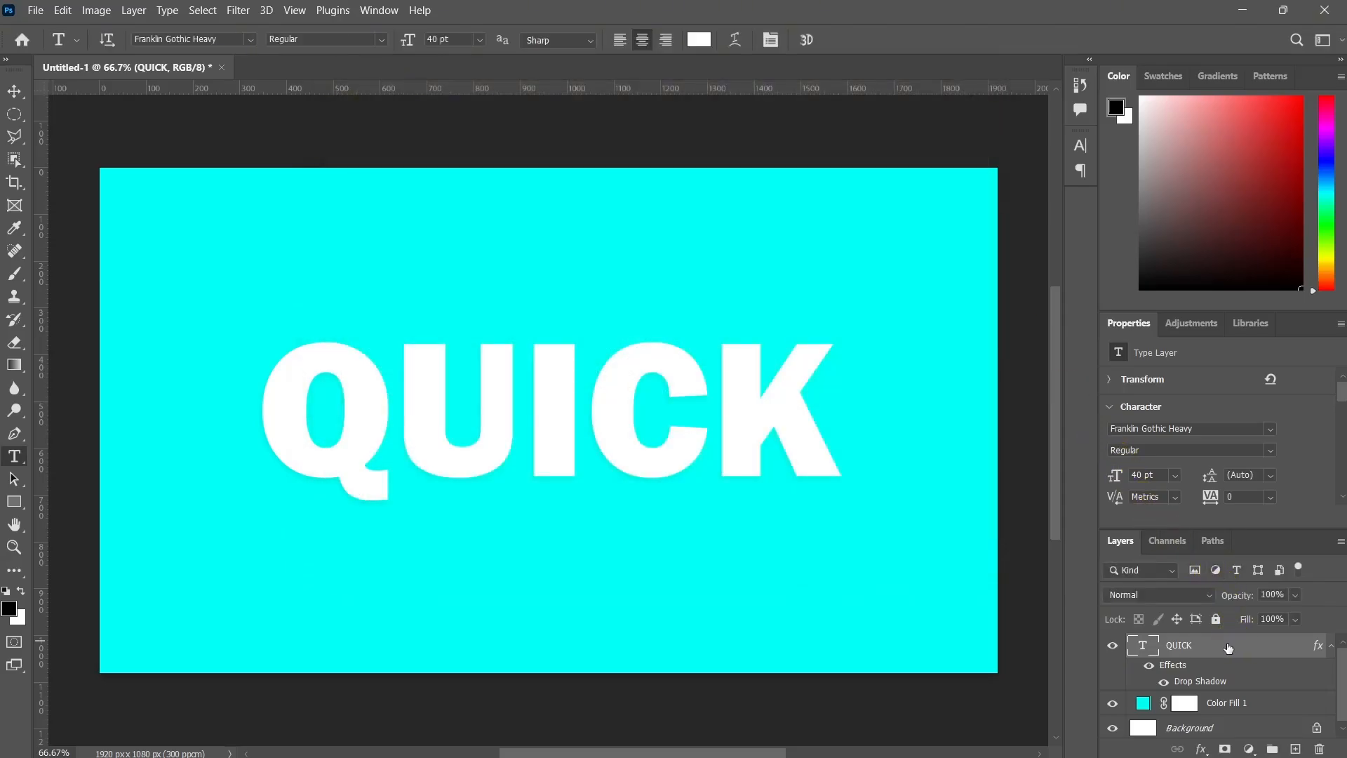
Free-transform the QUICK layer and duplicate it repeatedly into a stack of 38 copies, each shifted slightly upward, for a 3D extrusion
key(ctrl+t)
click(1190, 639)
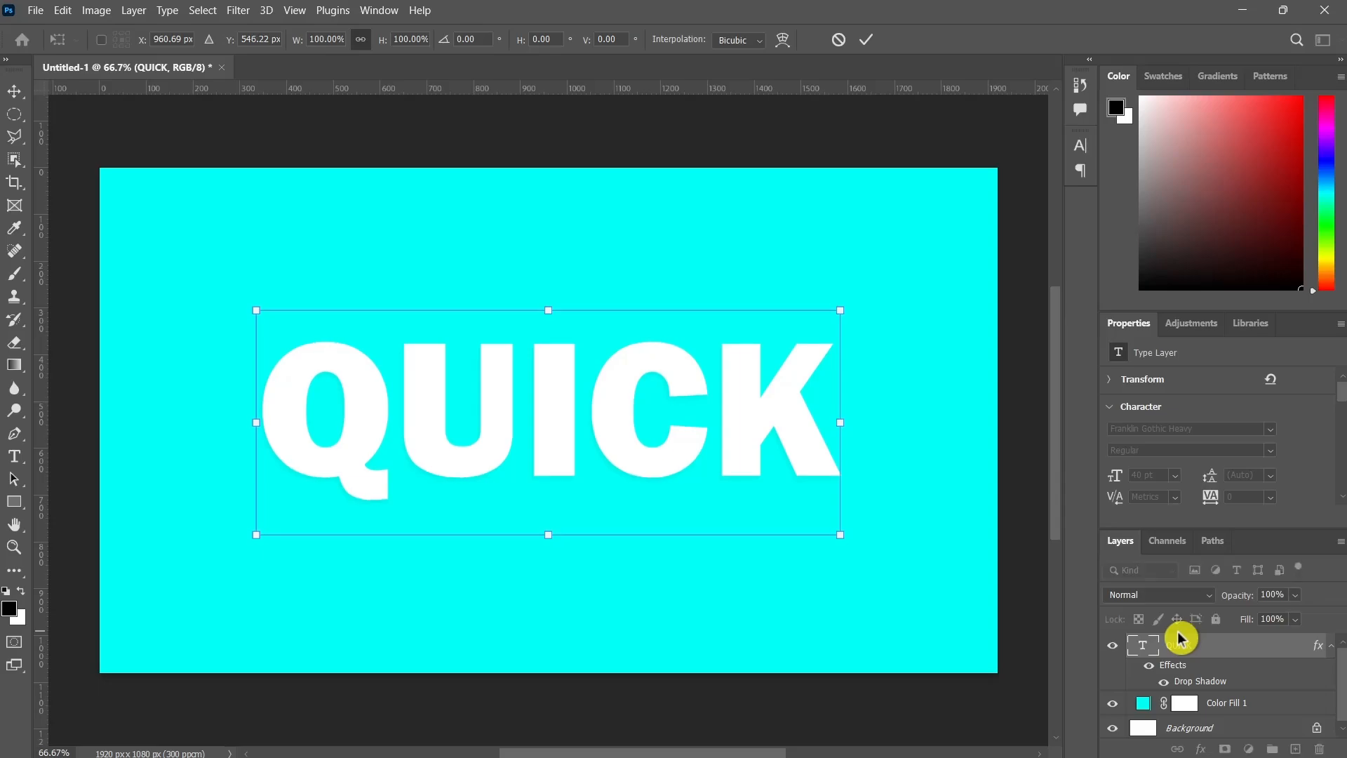
key(Return)
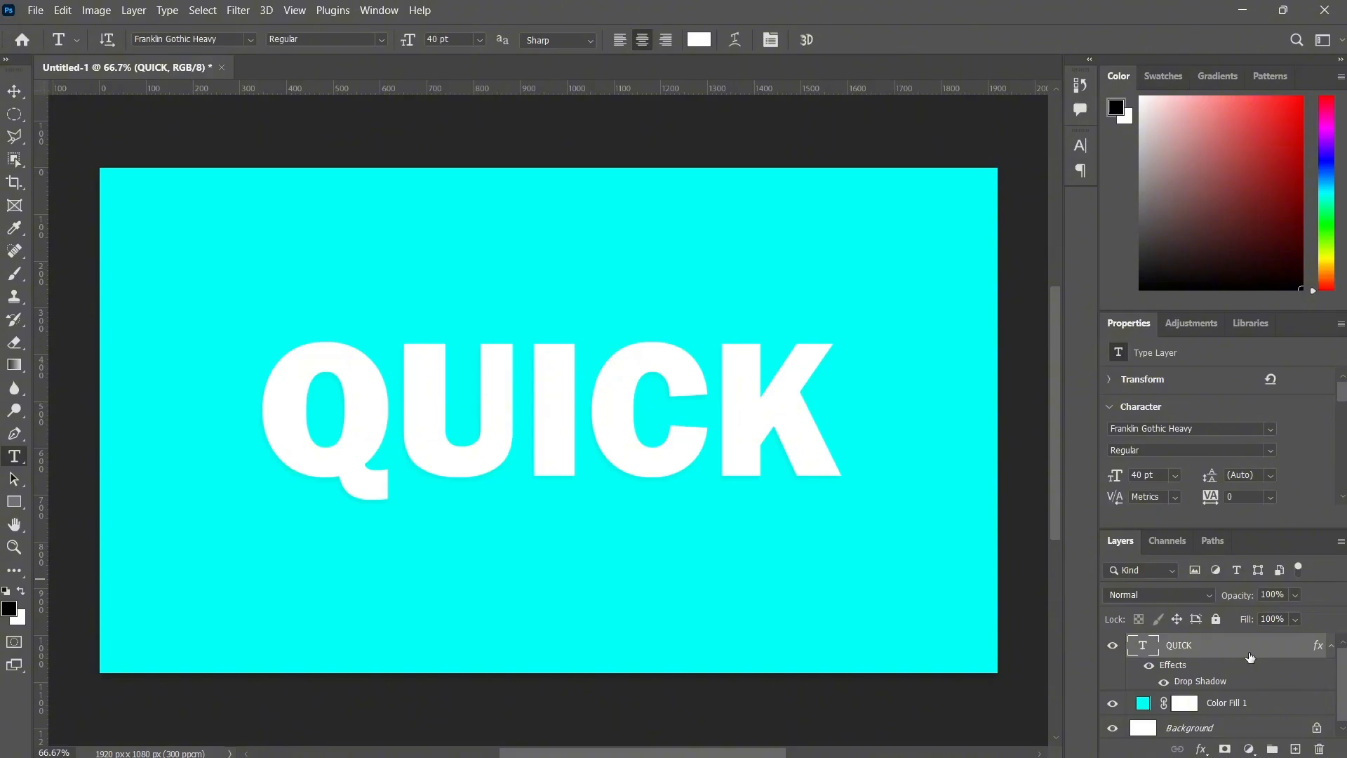
key(ctrl+j)
key(ctrl+j)
key(ctrl+j)
key(ctrl+j)
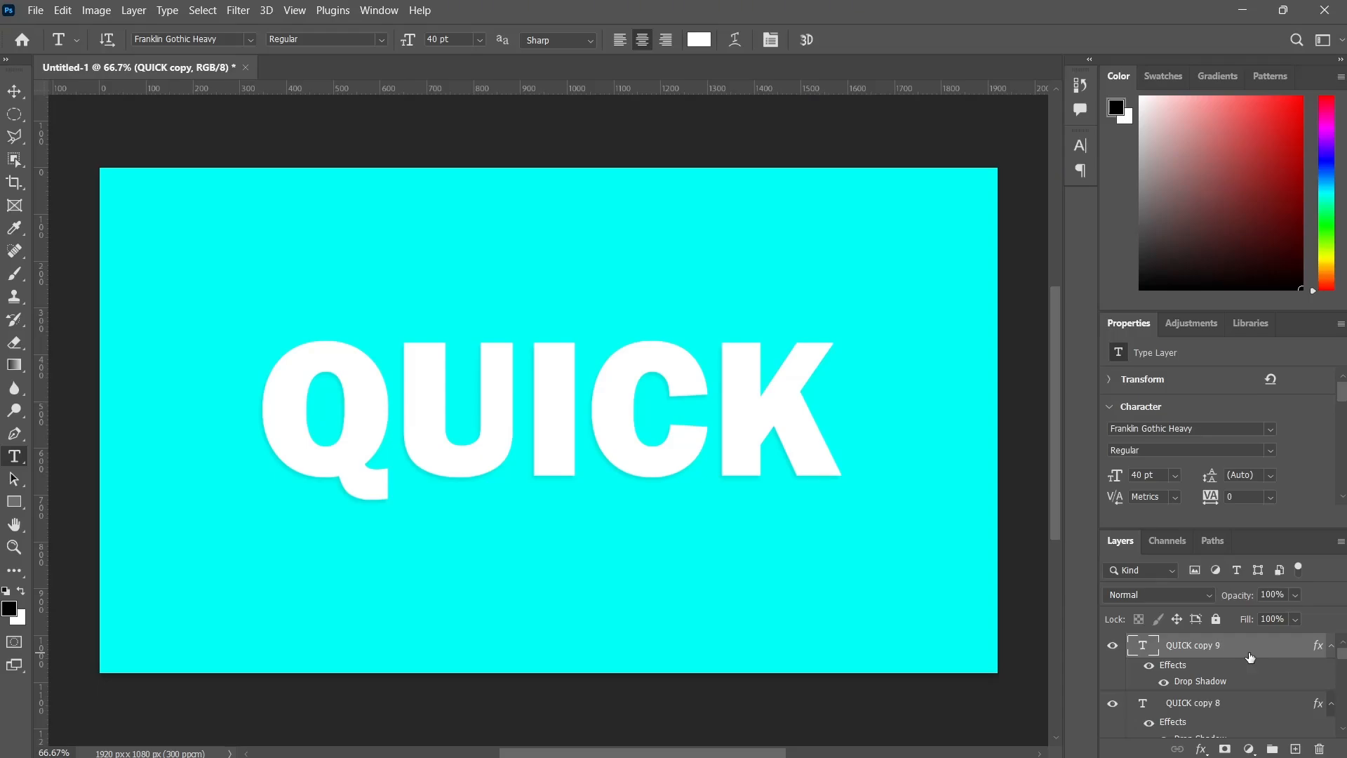
key(ctrl+j)
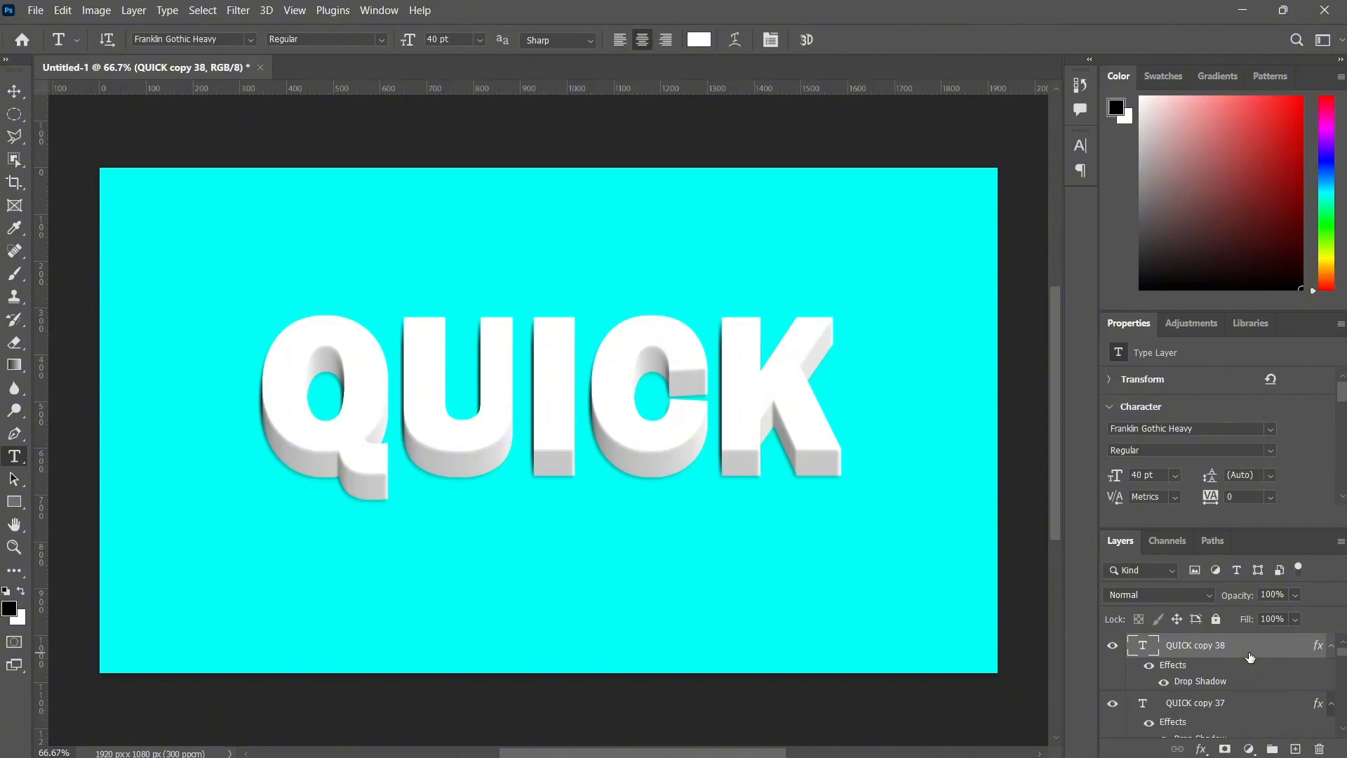
Remove the topmost QUICK copies from the stack until 25 copies remain
key(ctrl+z)
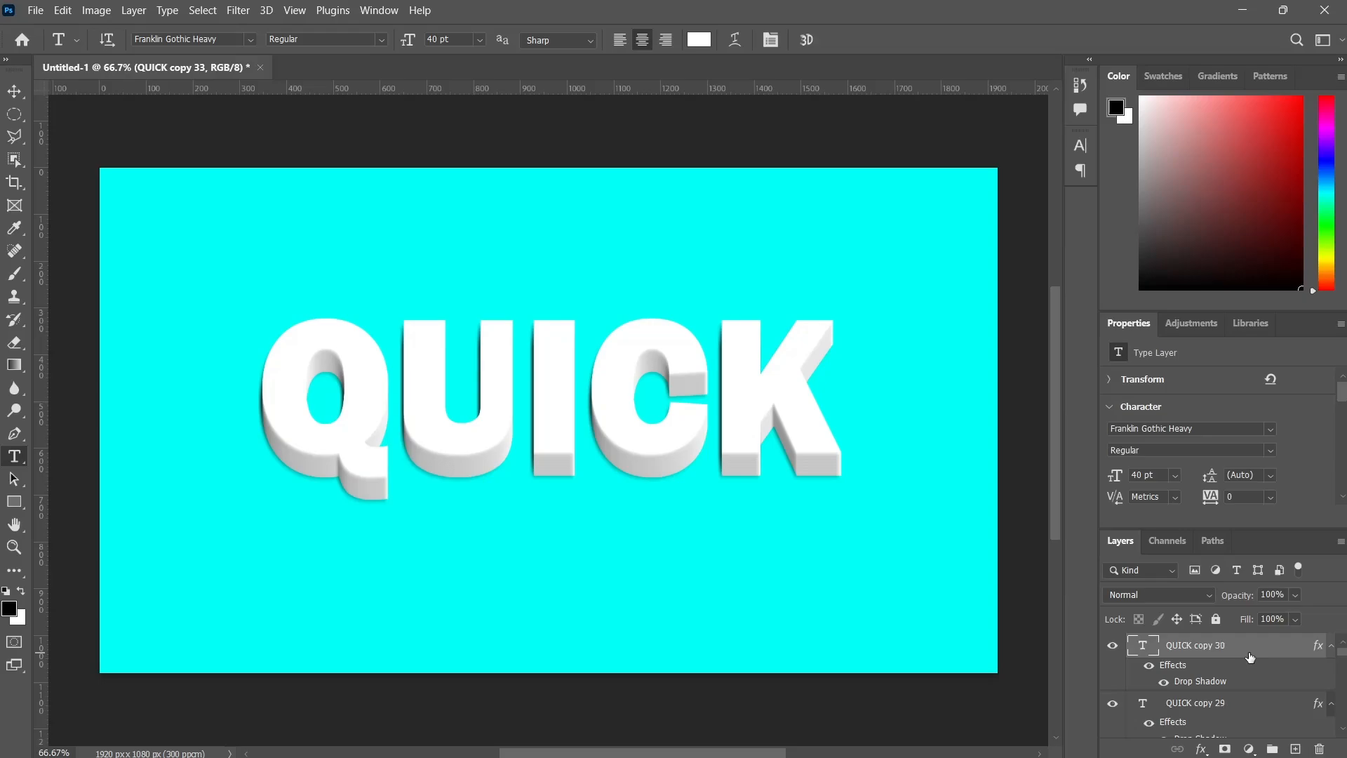
key(Delete)
key(Delete)
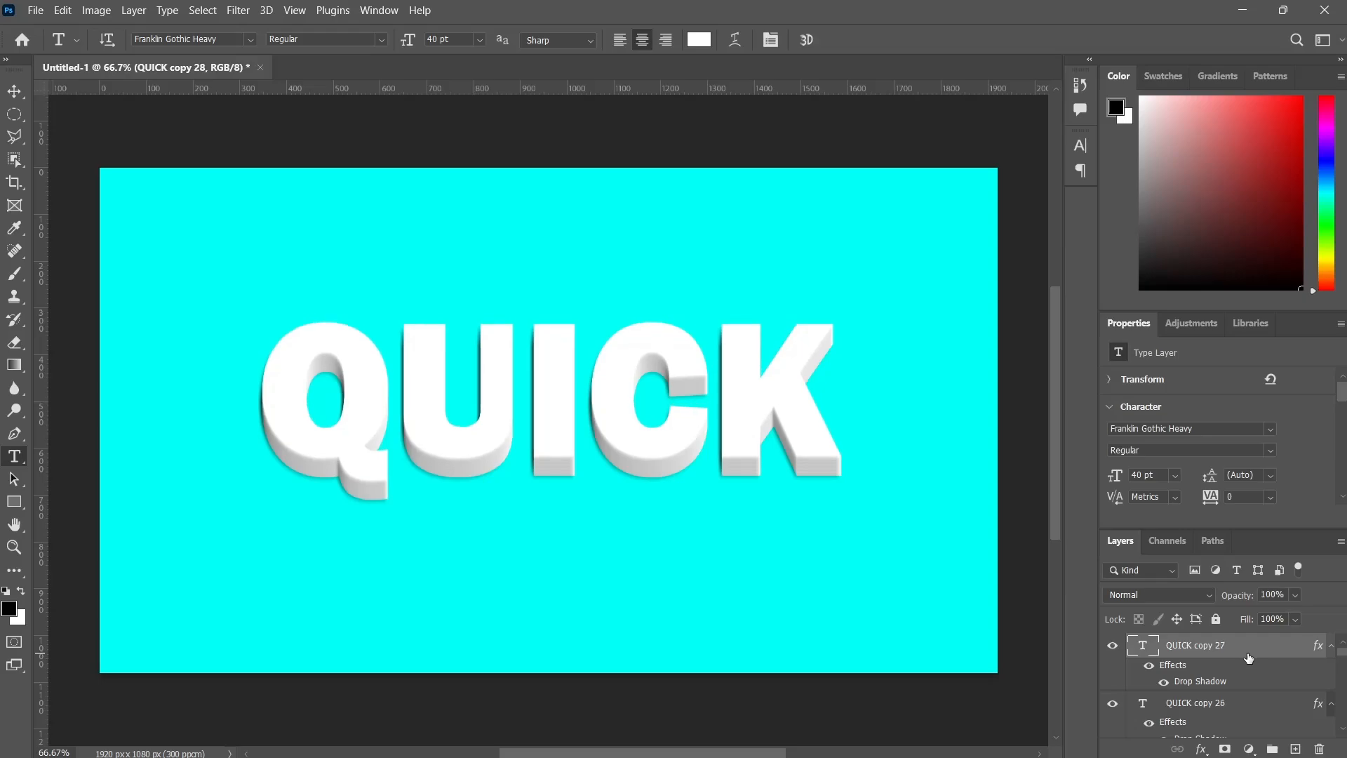
key(Delete)
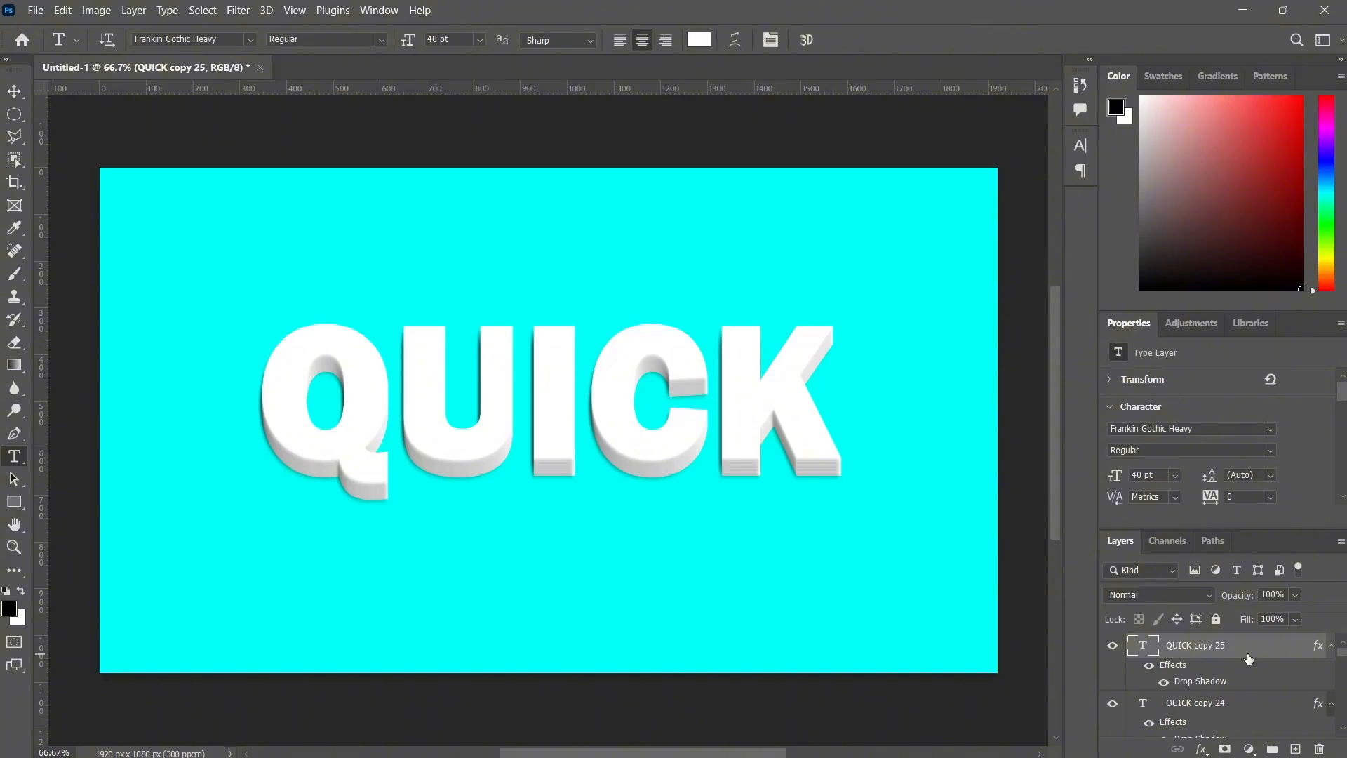
click(1272, 749)
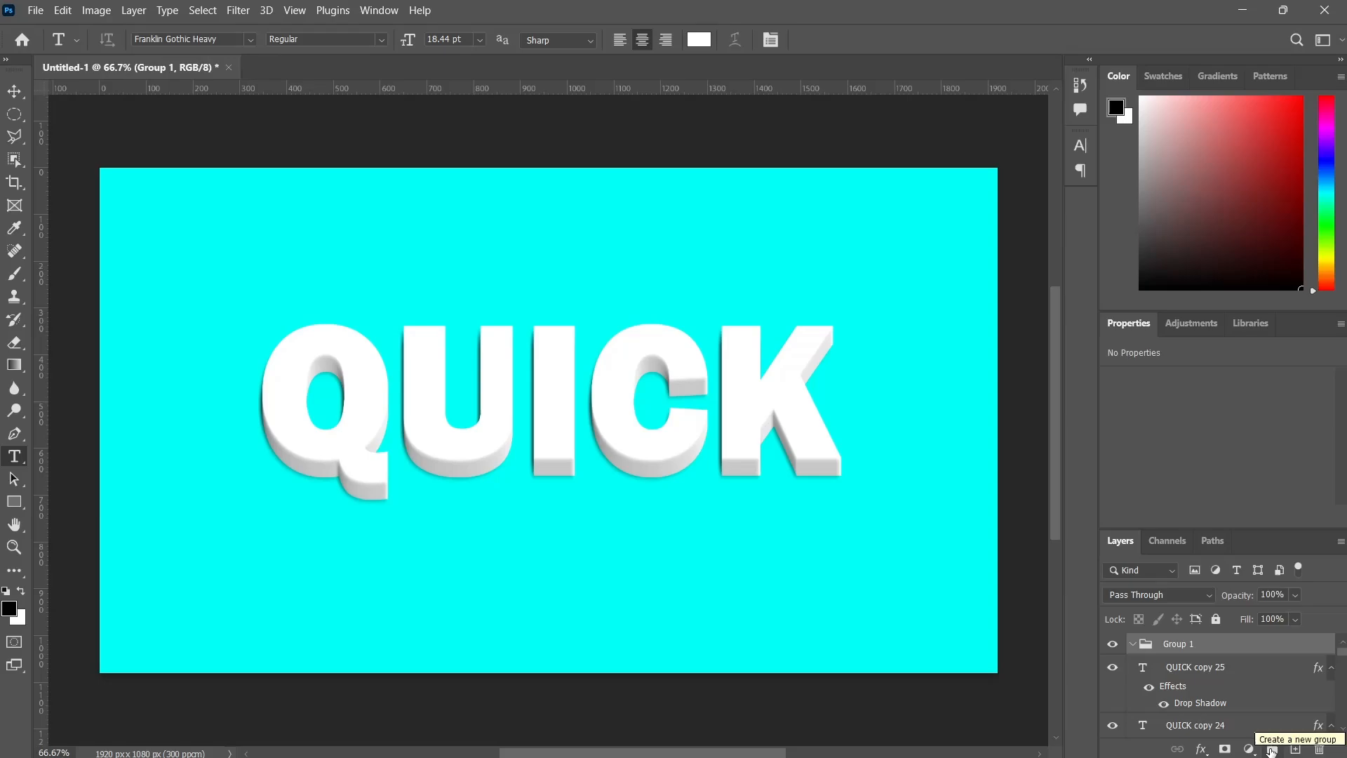
scroll(1247, 676, down, 3)
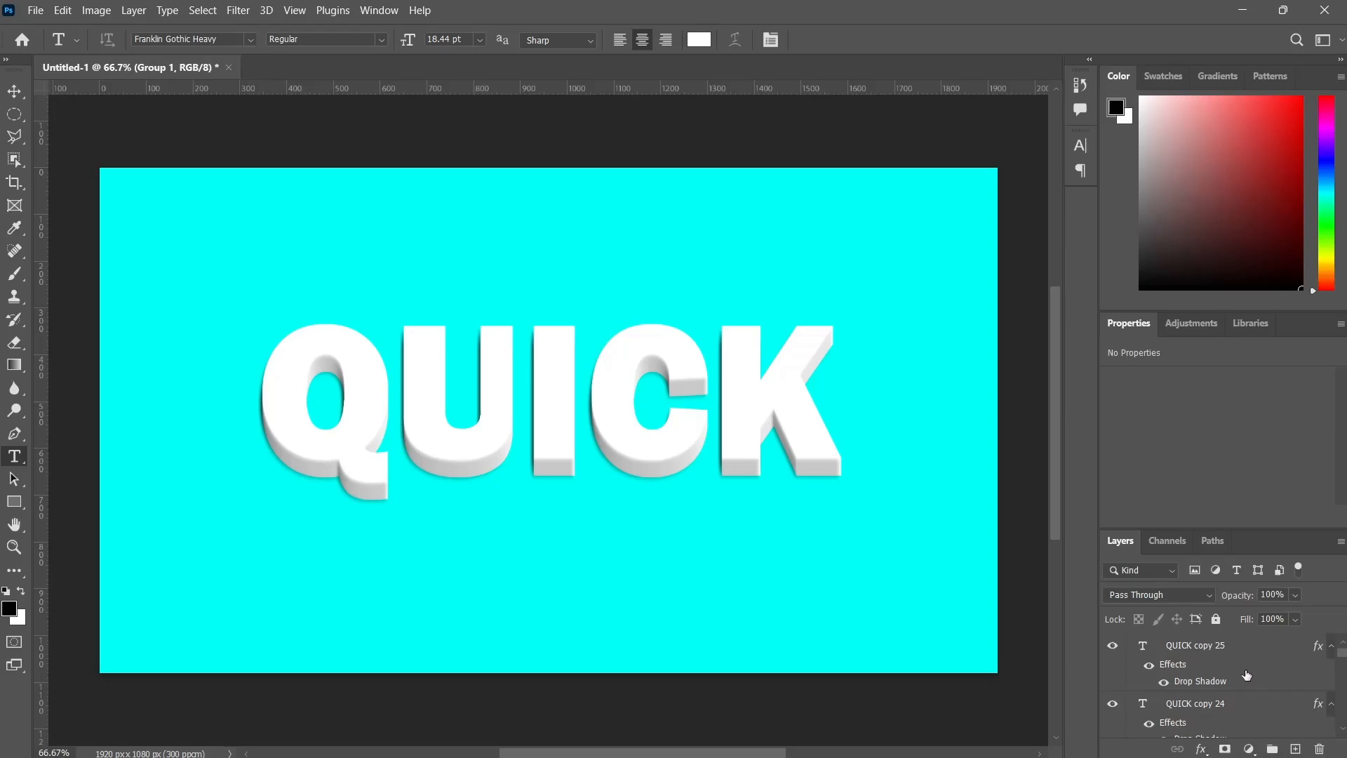
scroll(1246, 675, up, 3)
scroll(1246, 675, down, 1)
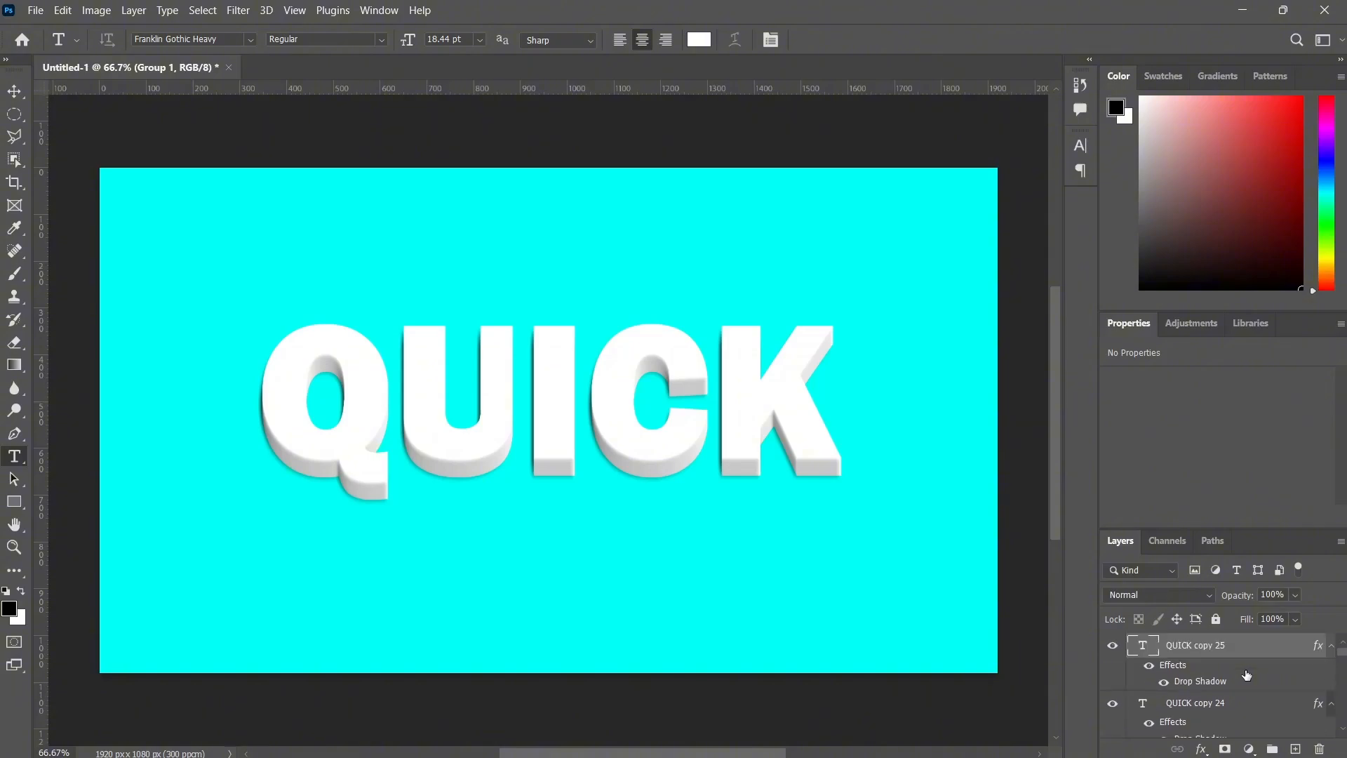
Group the layers from QUICK copy 25 down to QUICK copy, leaving out the original QUICK layer
click(1235, 649)
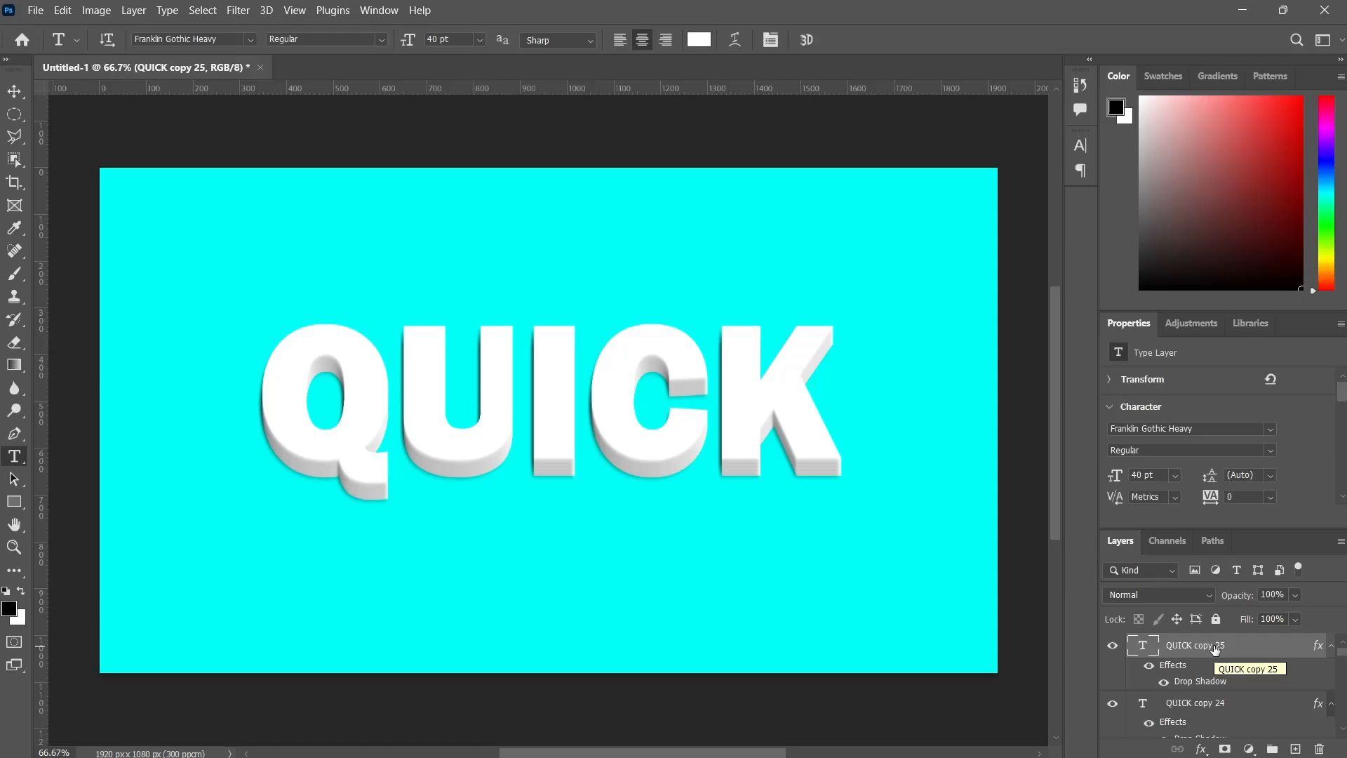
scroll(1214, 649, down, 10)
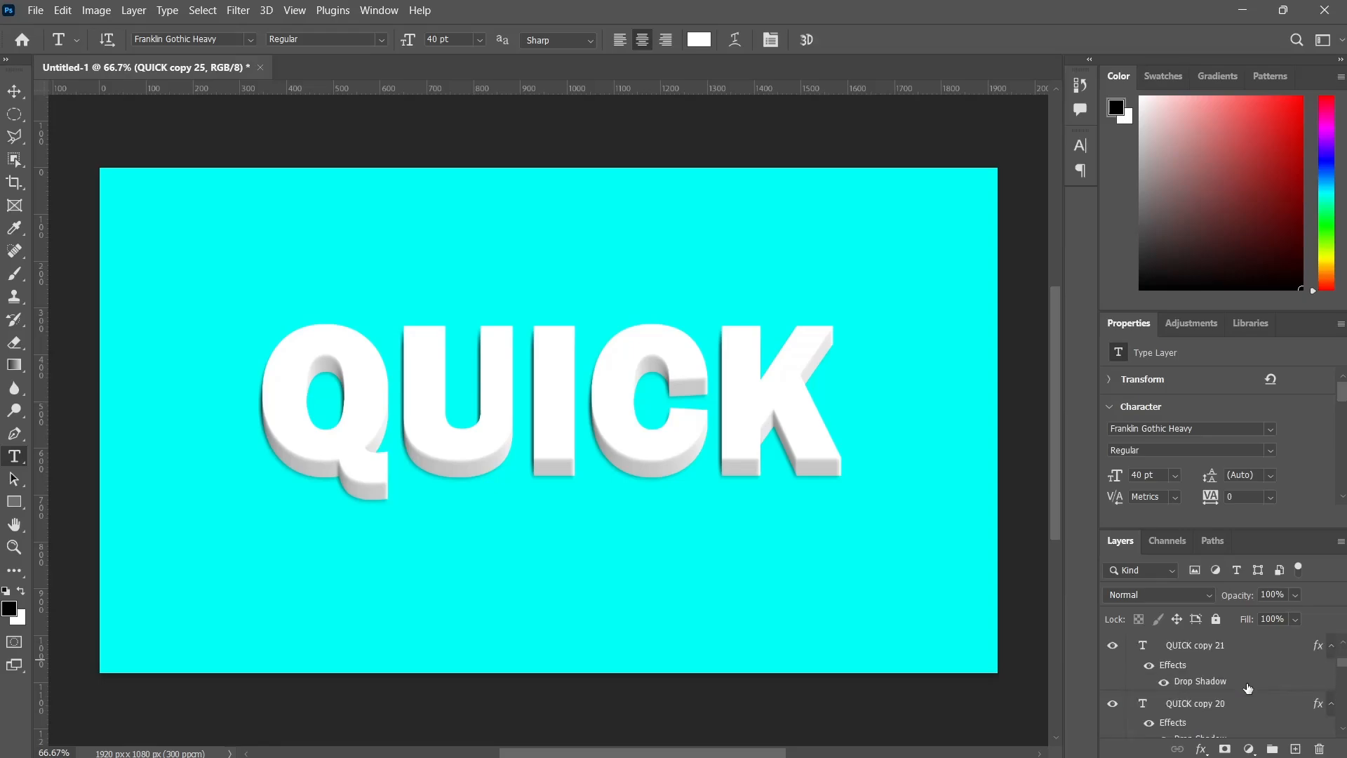
scroll(1243, 695, down, 10)
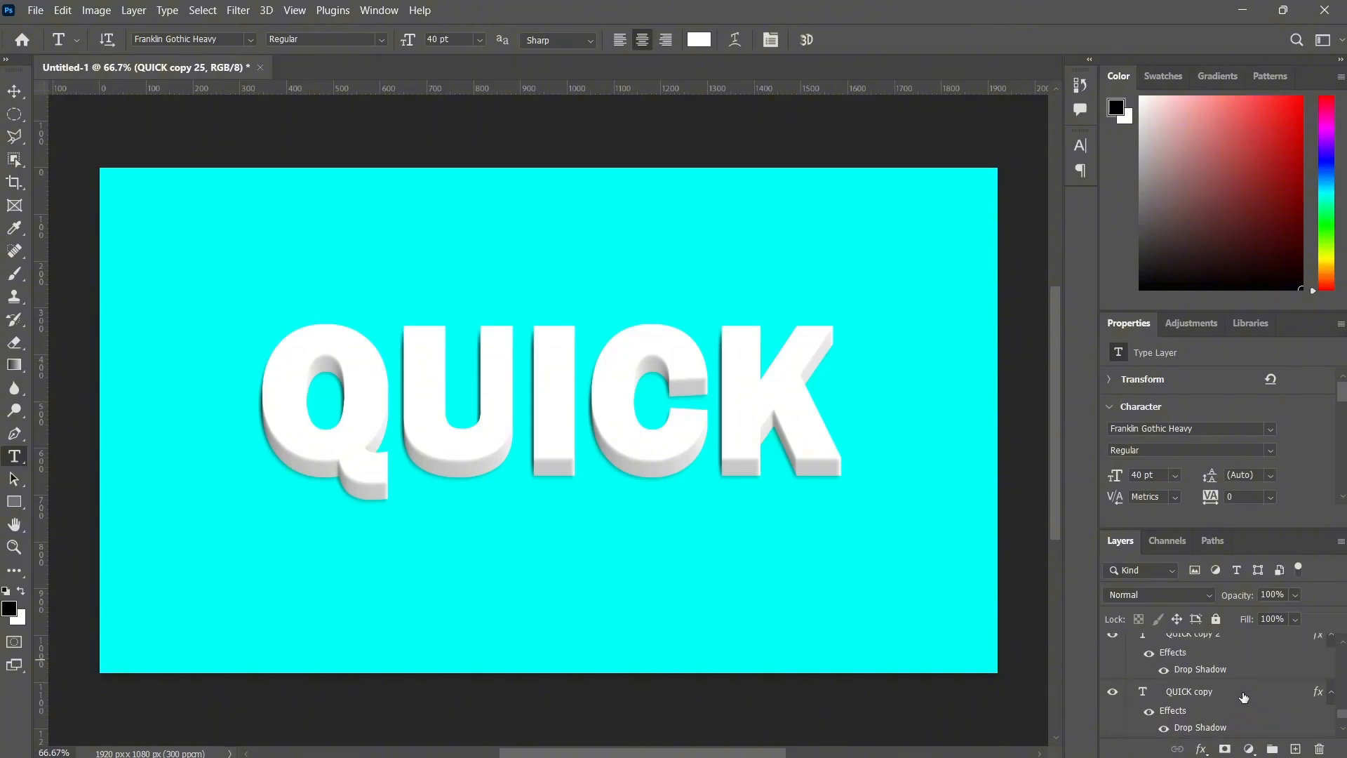
scroll(1243, 697, down, 2)
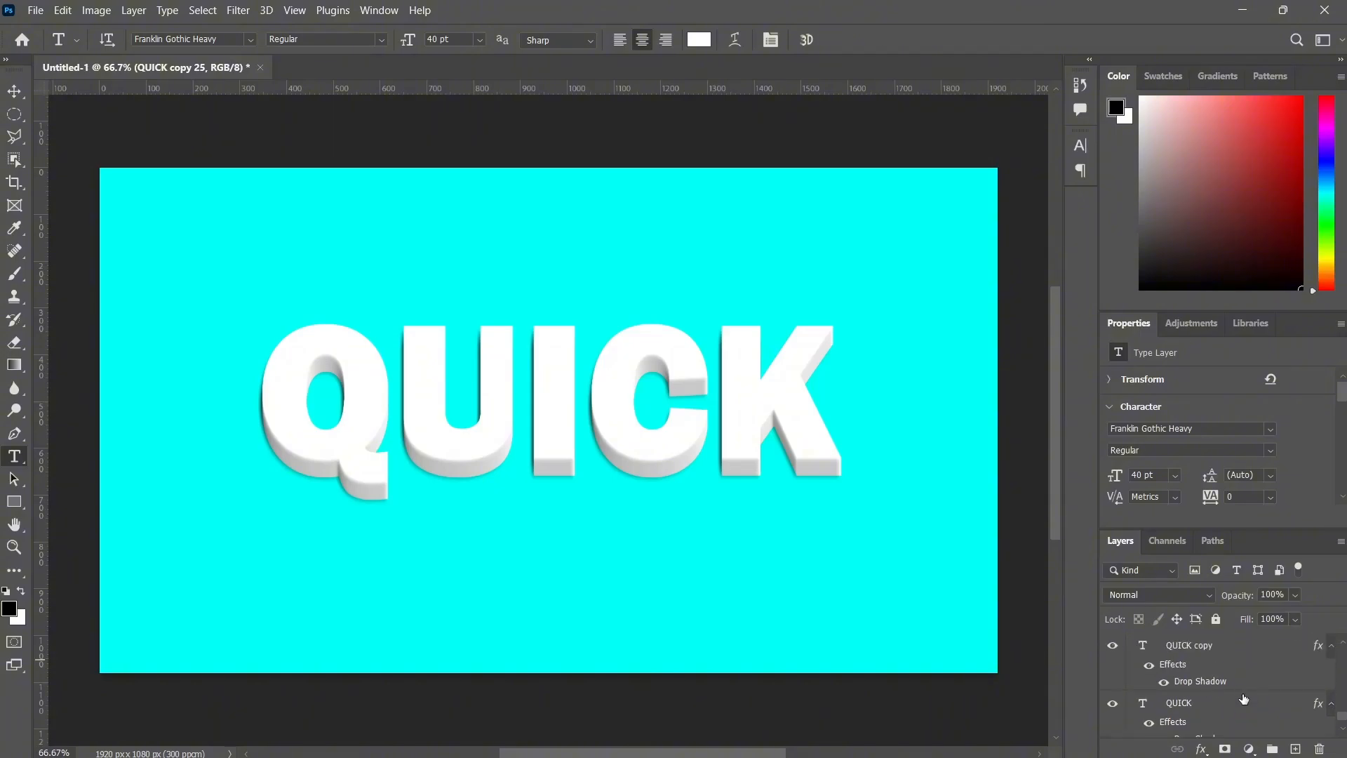
scroll(1243, 698, up, 1)
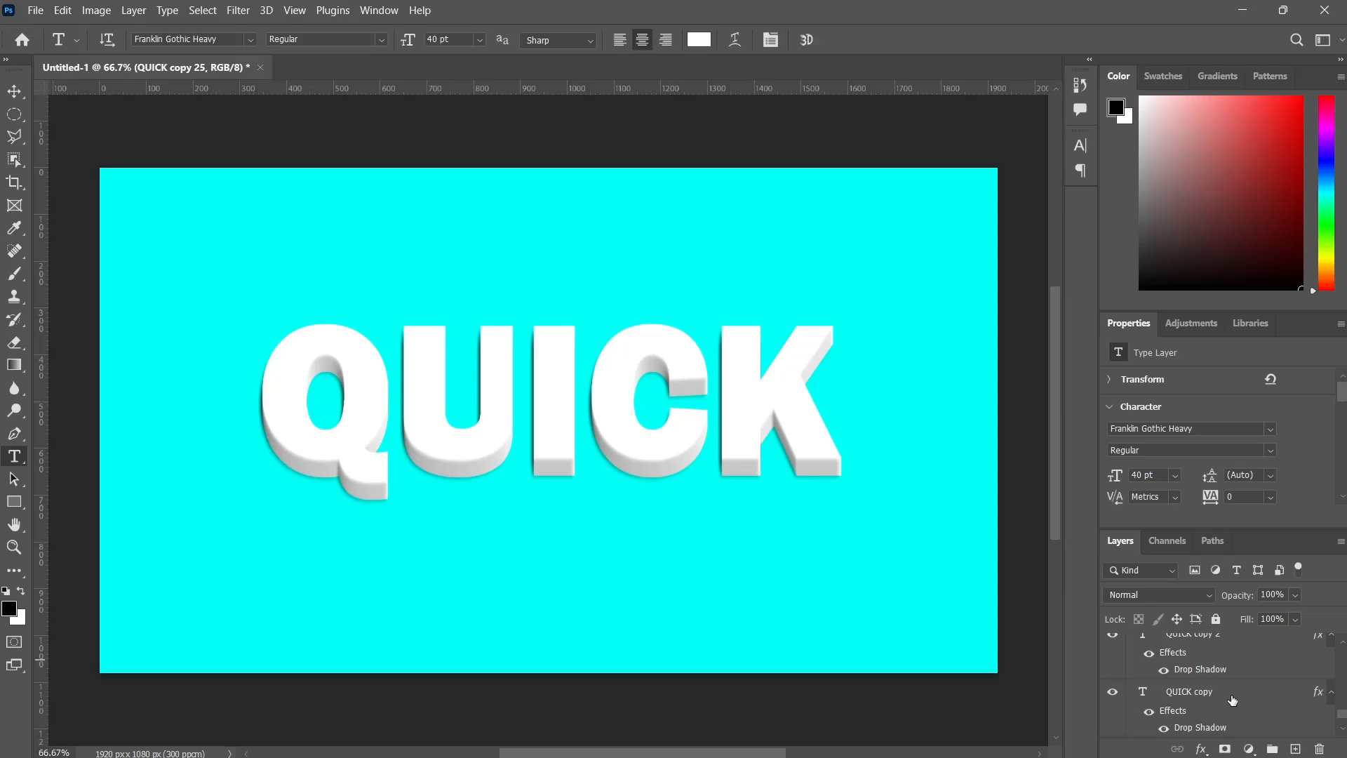
shift+click(1214, 697)
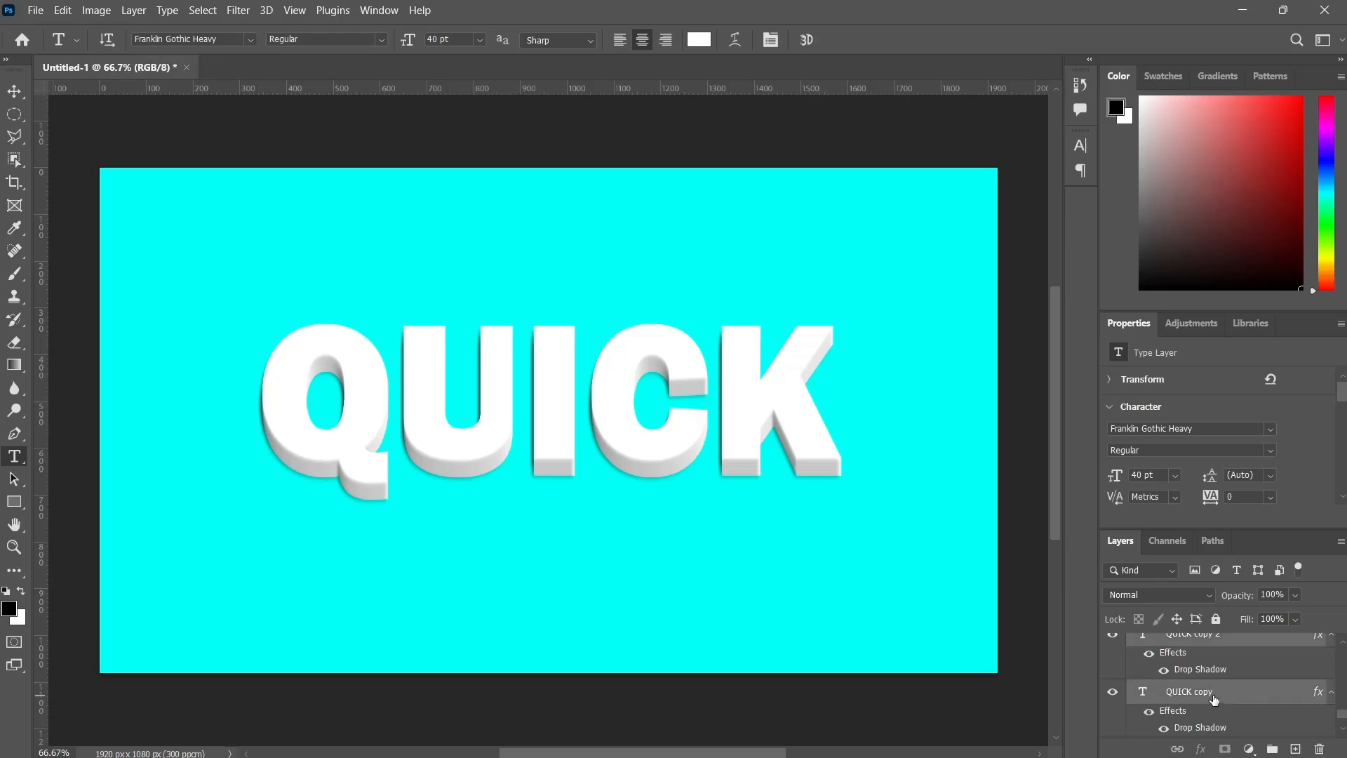
click(1271, 748)
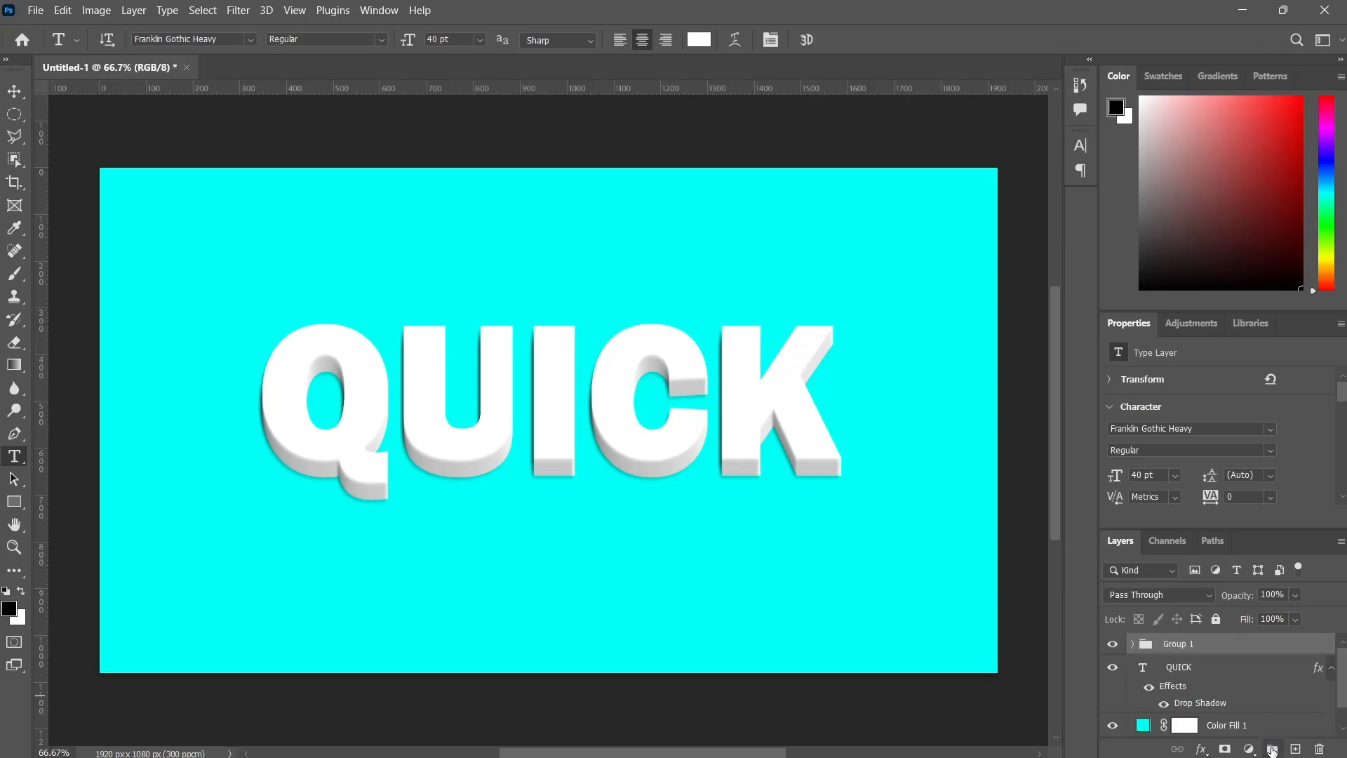
Ungroup the QUICK copies and group them again together with the original QUICK layer
click(1220, 672)
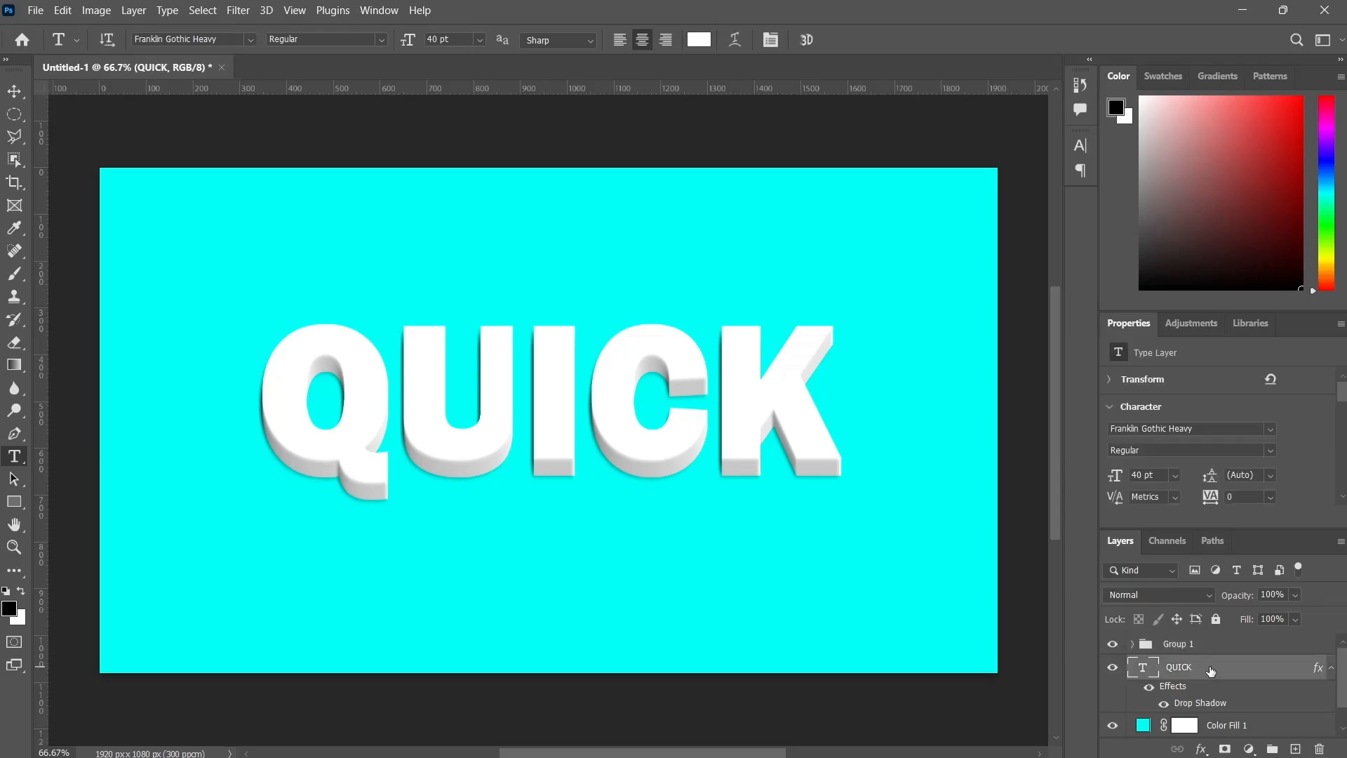
click(1209, 652)
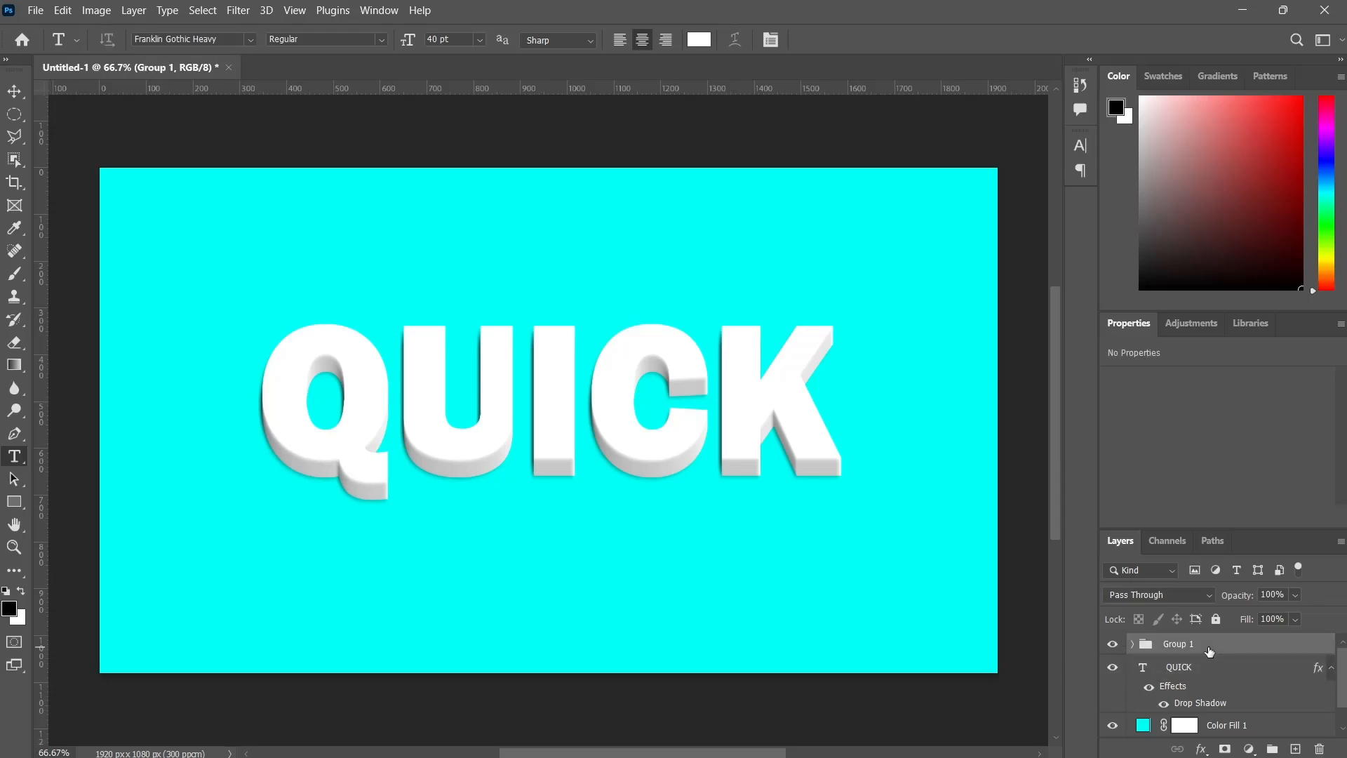
key(ctrl+shift+g)
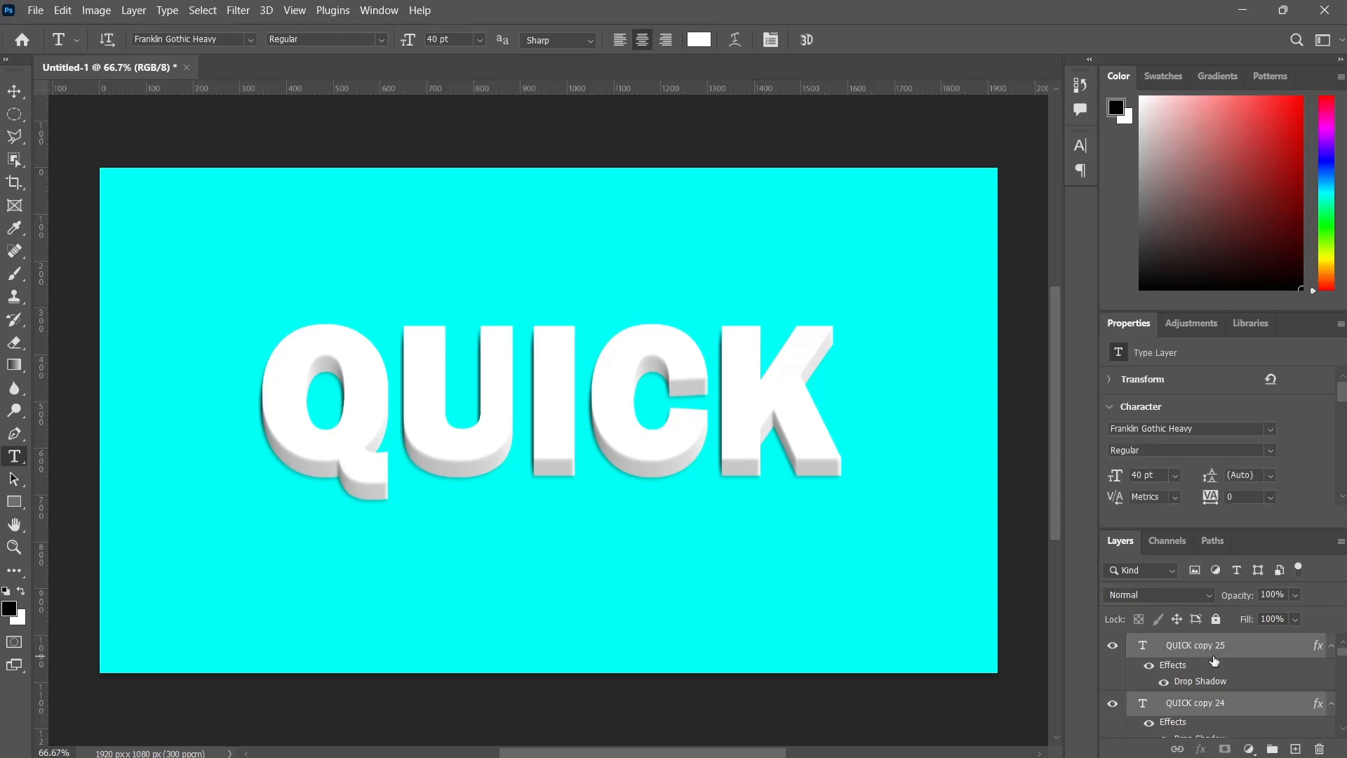
scroll(1249, 691, down, 15)
scroll(1253, 687, down, 5)
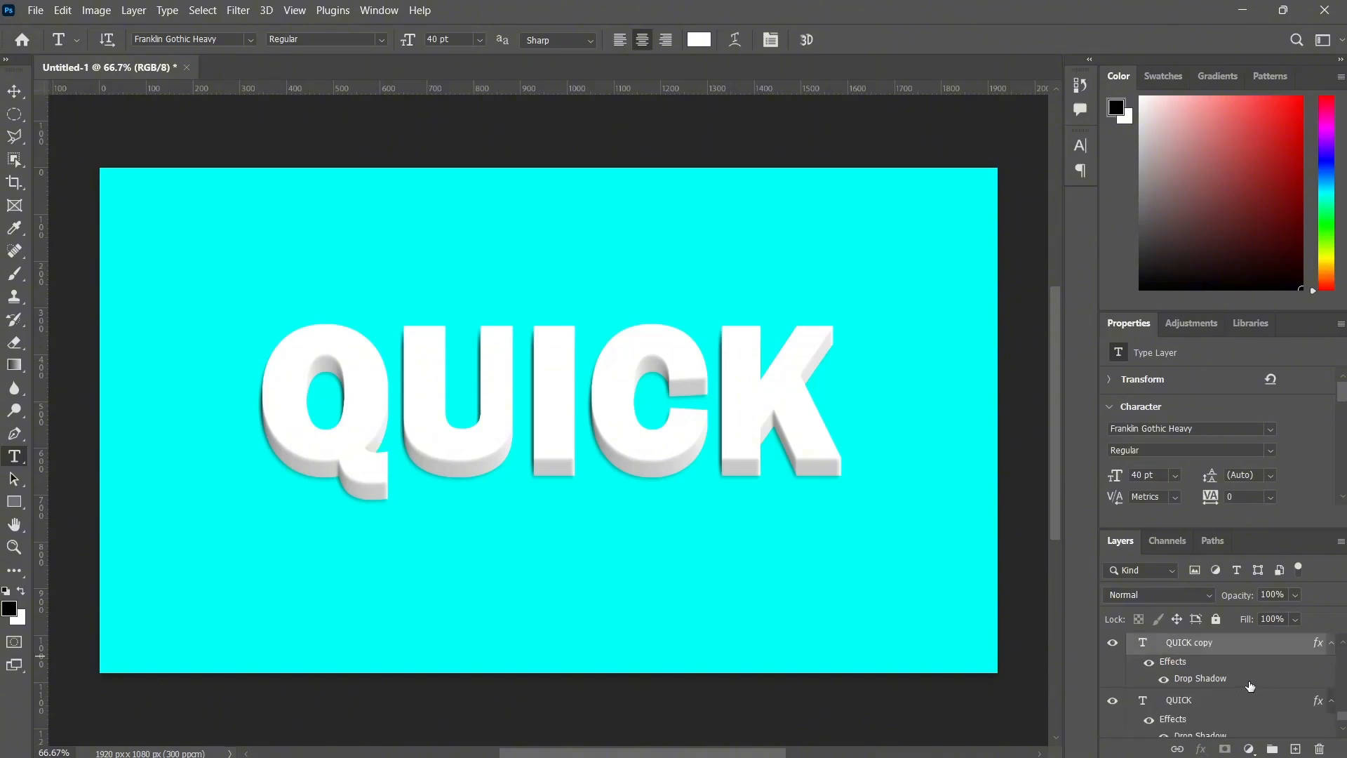
shift+click(1209, 705)
click(1273, 748)
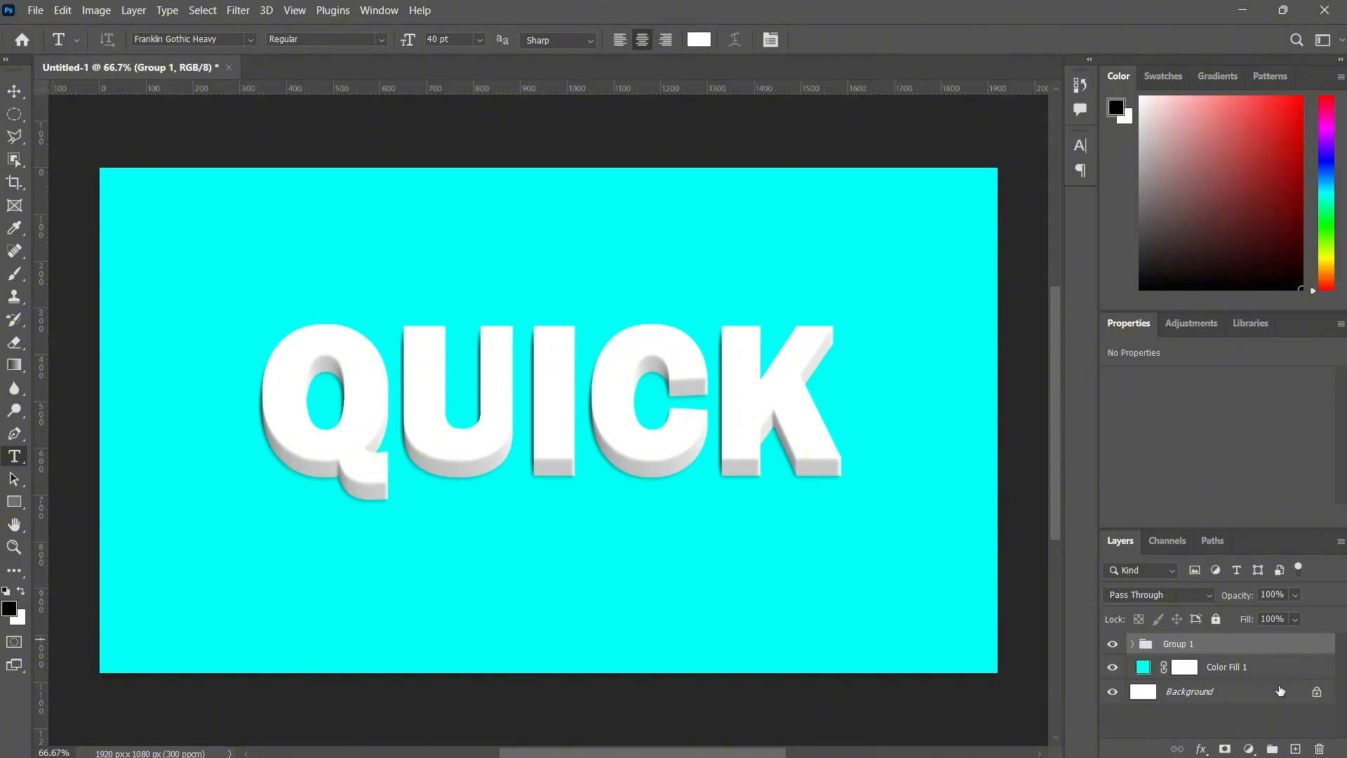
Add a Drop Shadow to the group of QUICK layers and set its opacity to 17%
click(1249, 749)
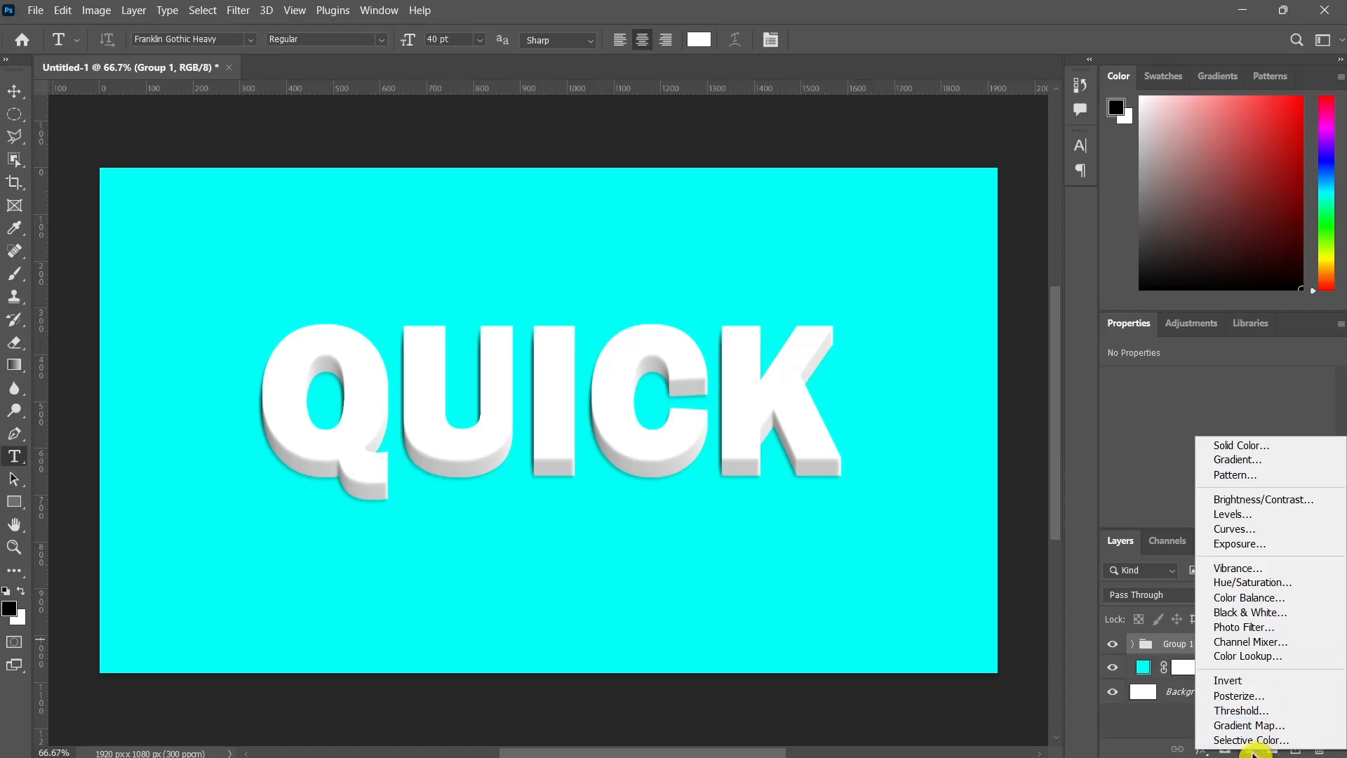
click(1252, 751)
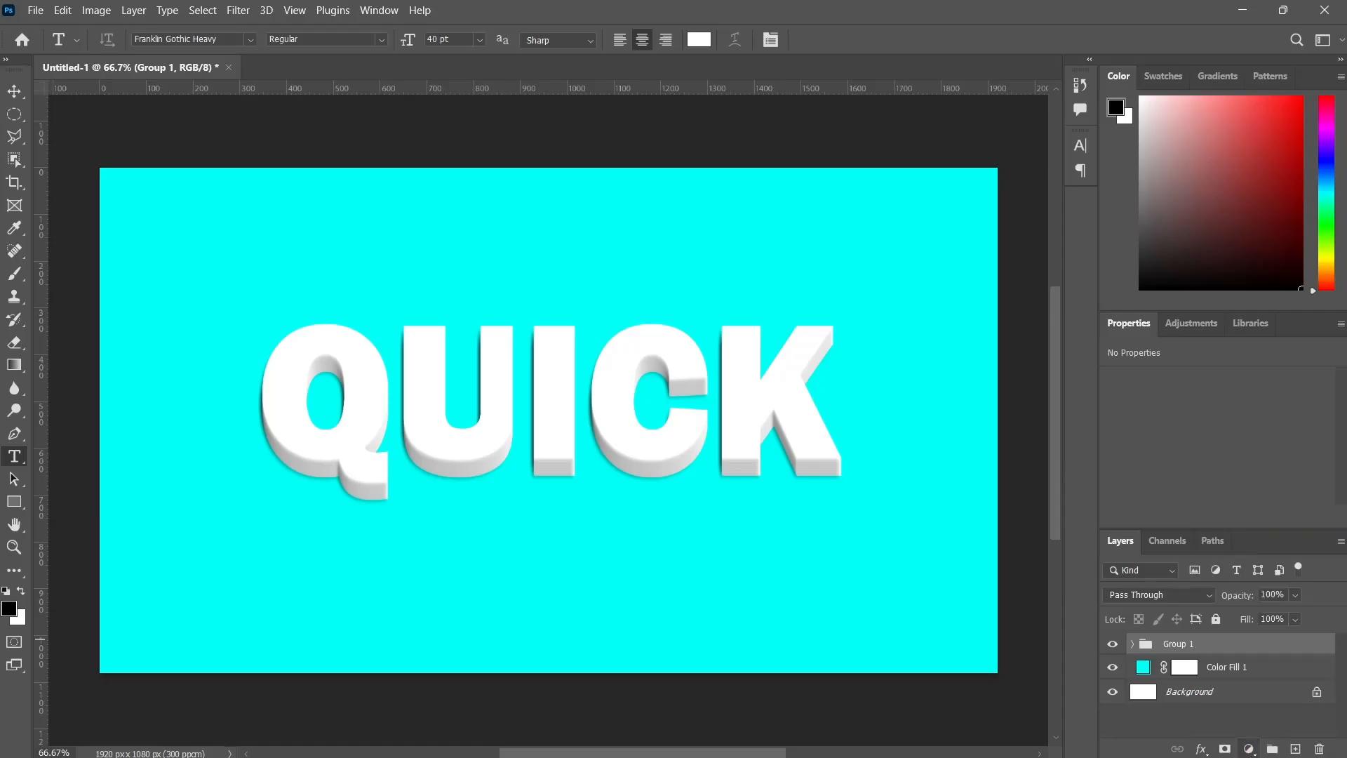
click(1201, 750)
click(1232, 740)
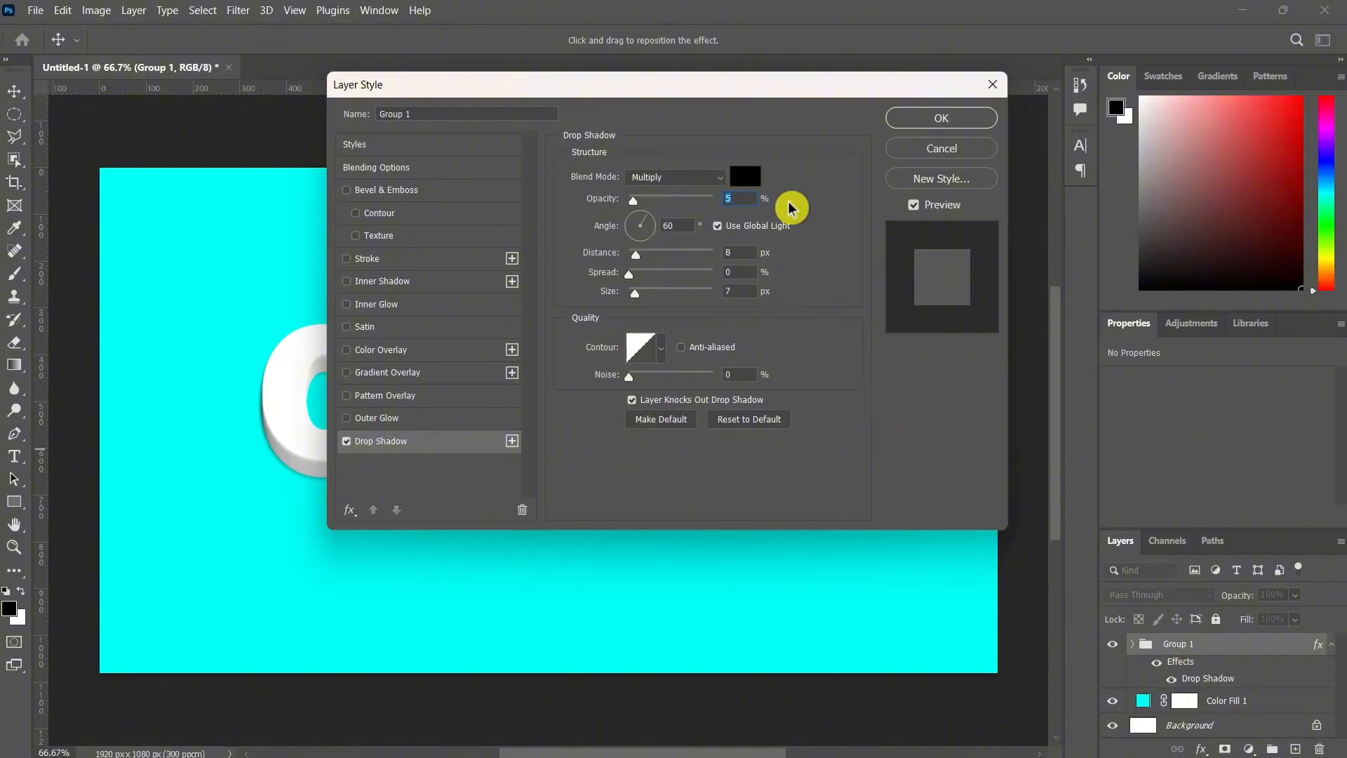
drag(788, 90, 743, 167)
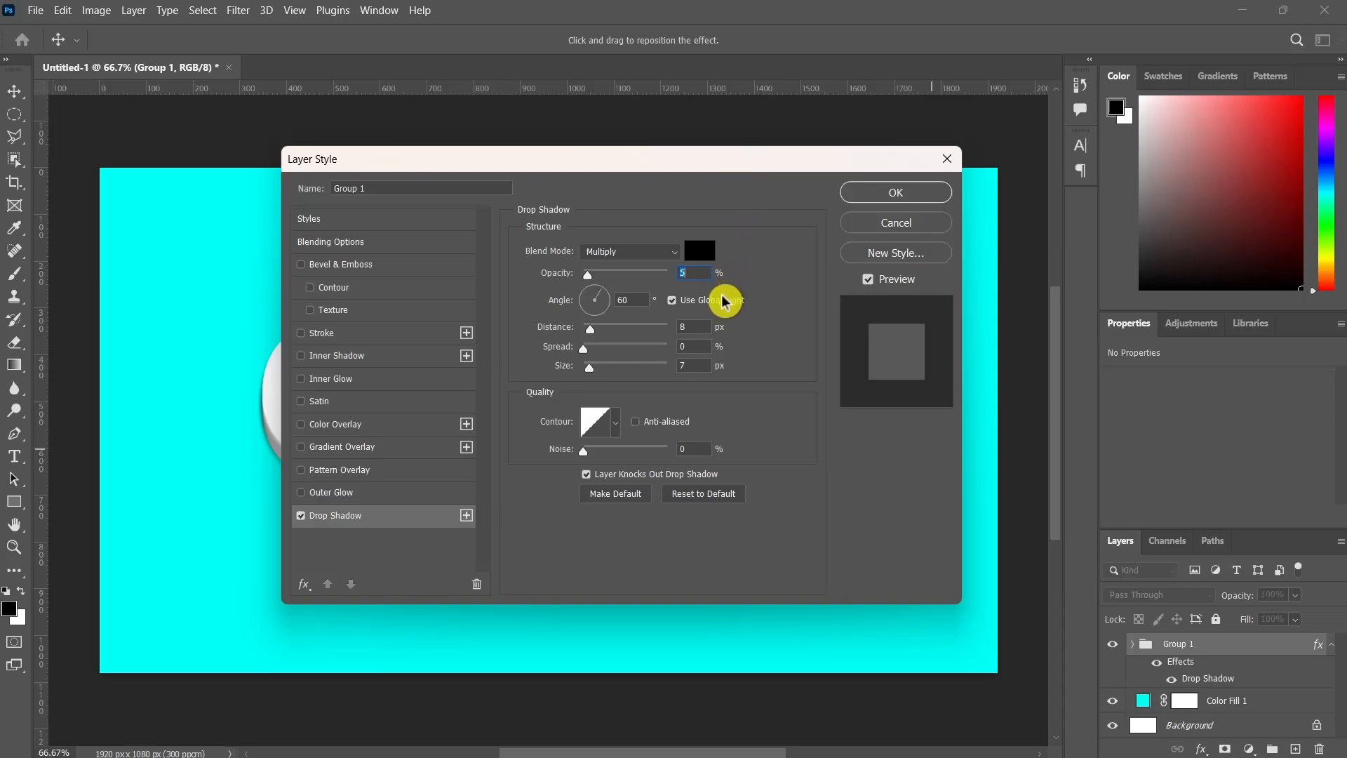
text(17)
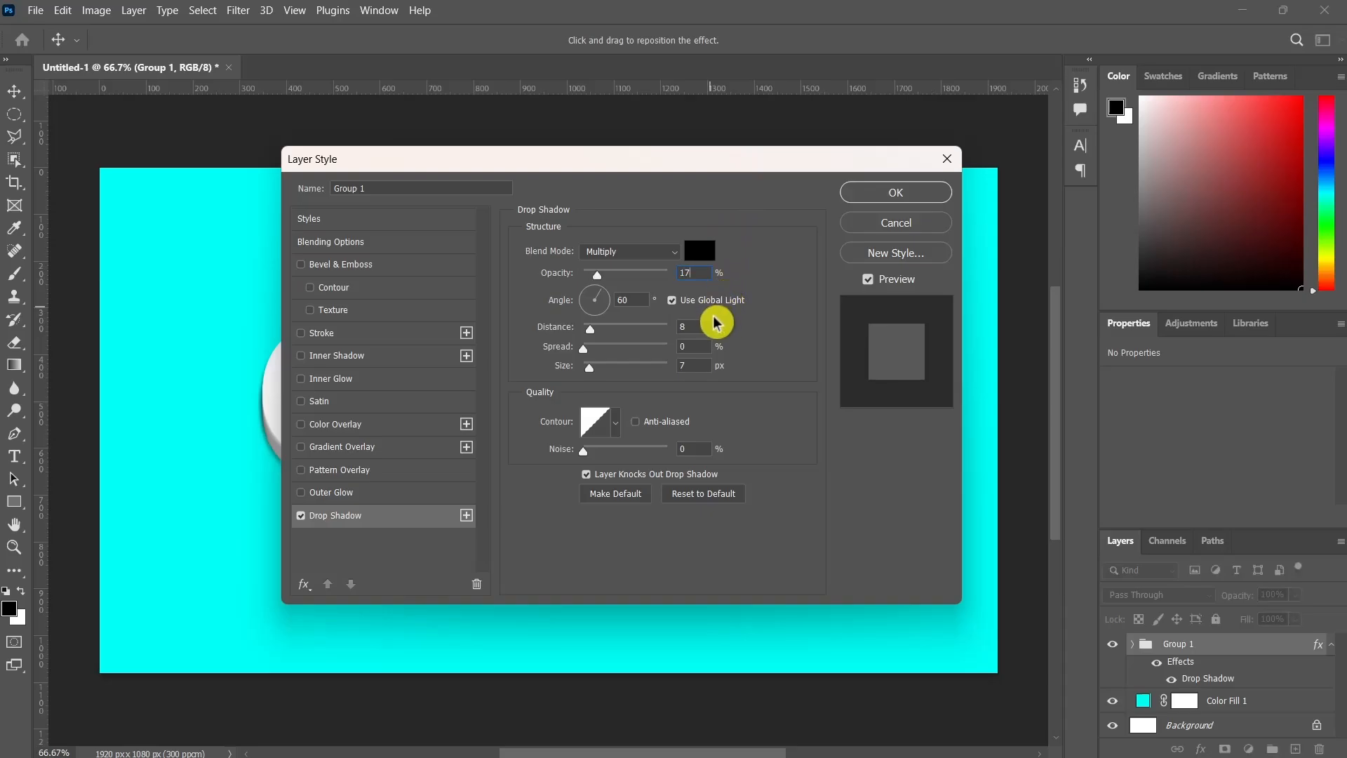
Set the group's drop shadow to a 48° angle, 46 px distance and 0 px size, and apply it
click(638, 298)
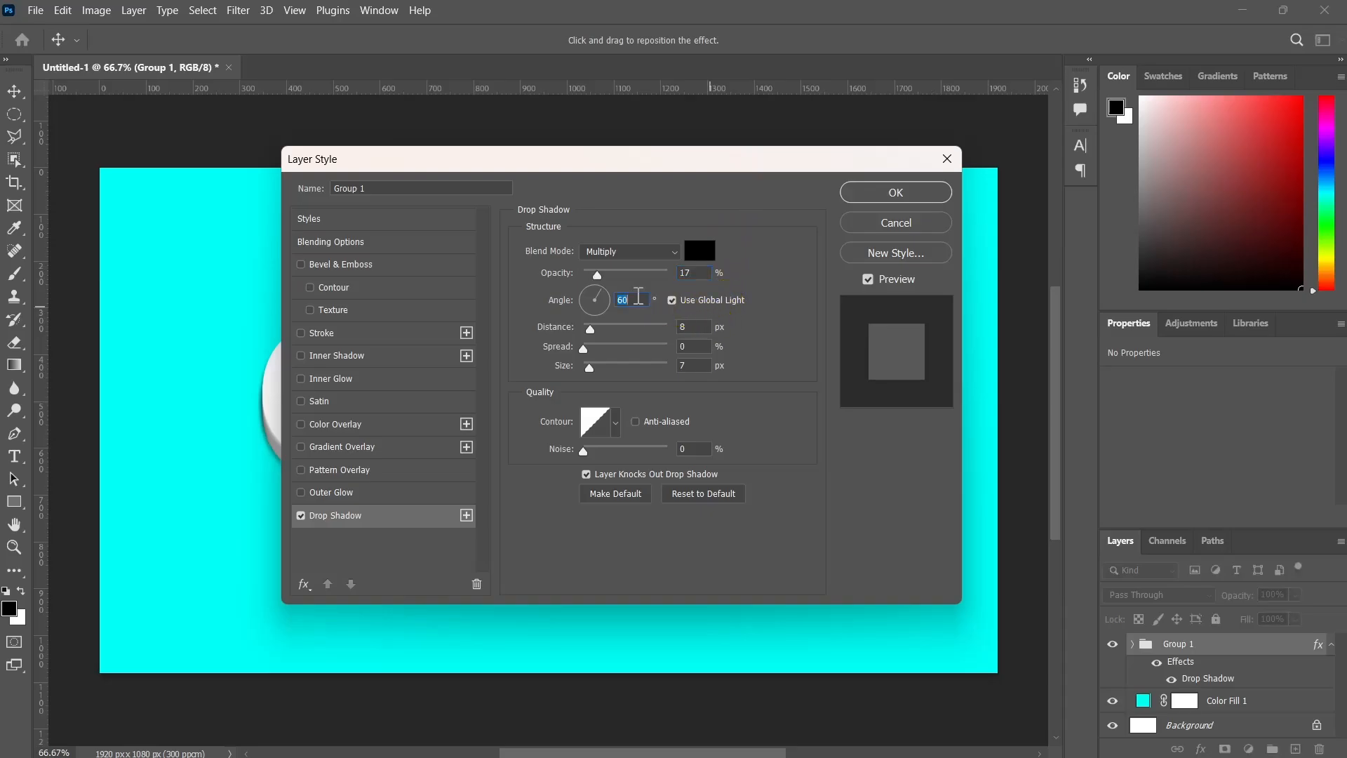
key(BackSpace)
key(BackSpace)
text(48)
click(695, 328)
text(46)
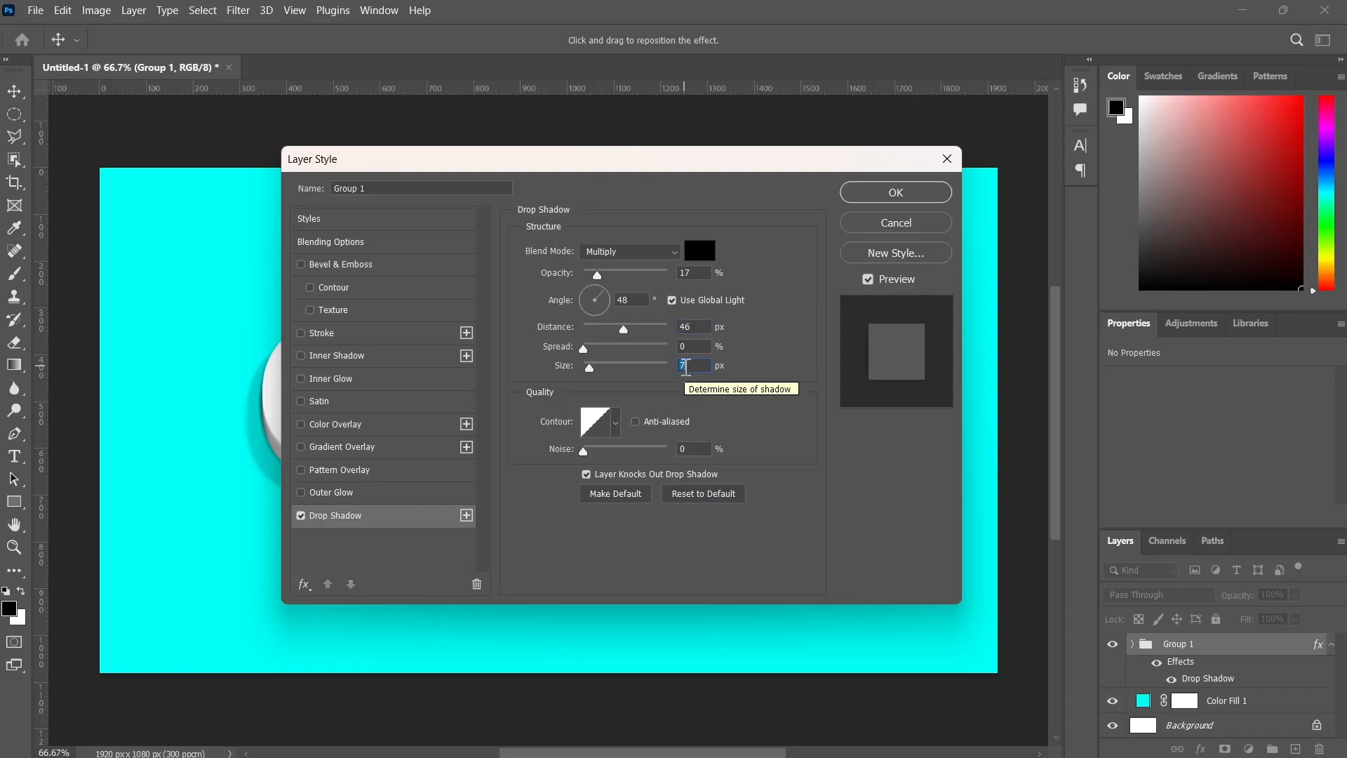
text(0)
click(710, 384)
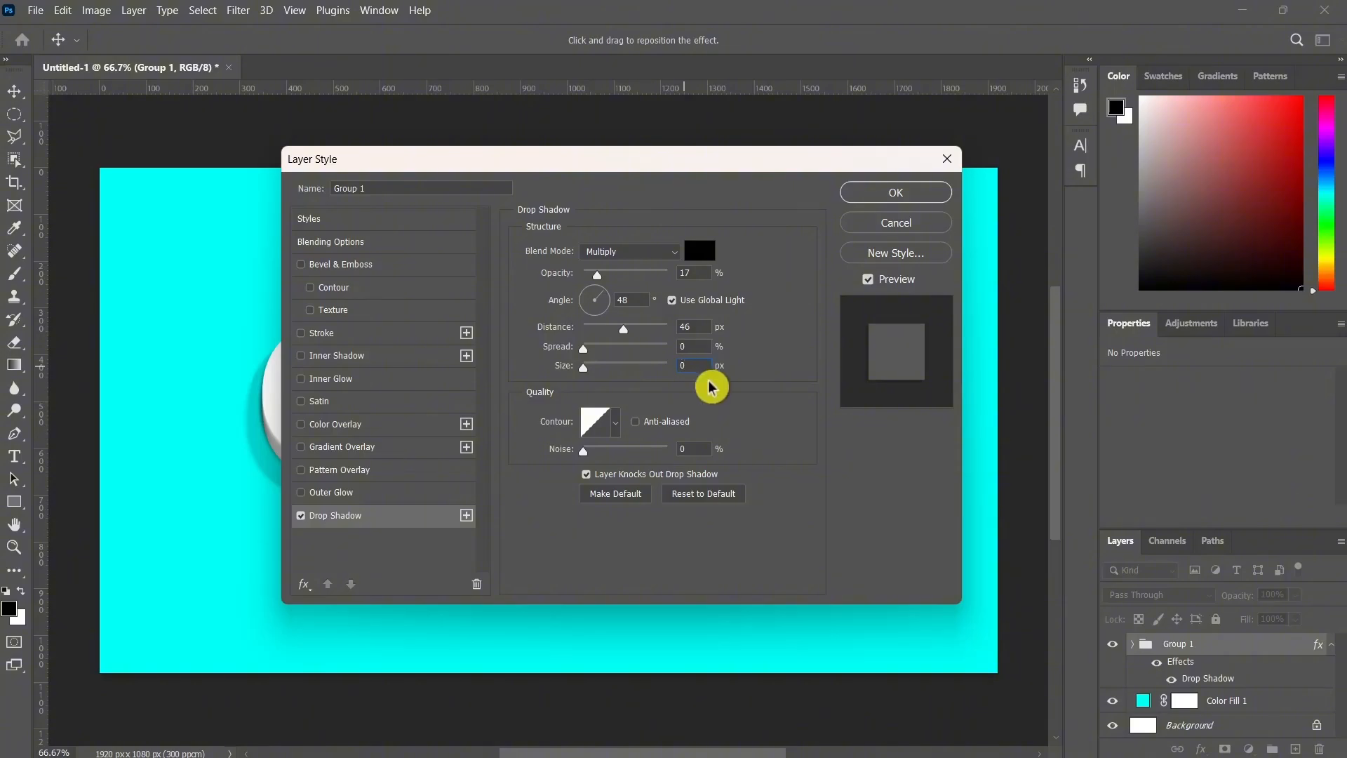
click(909, 196)
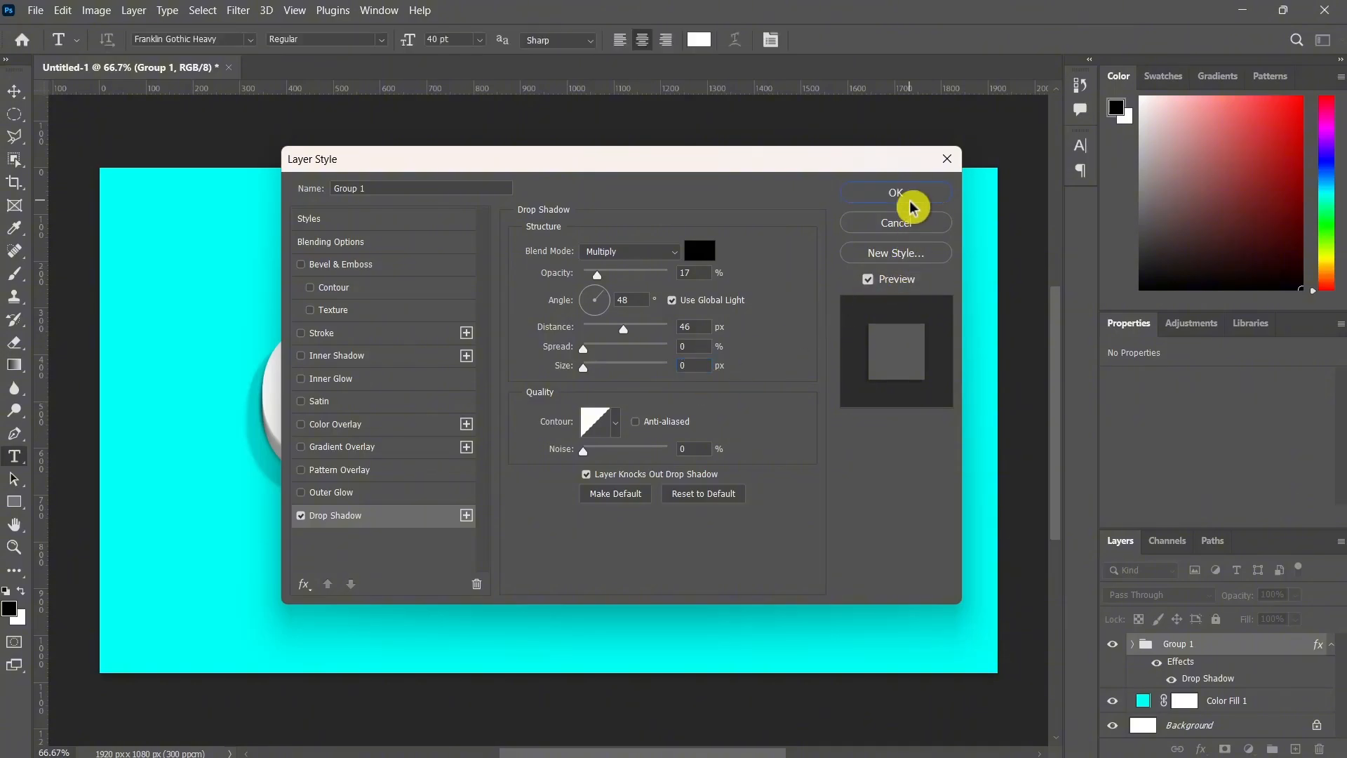